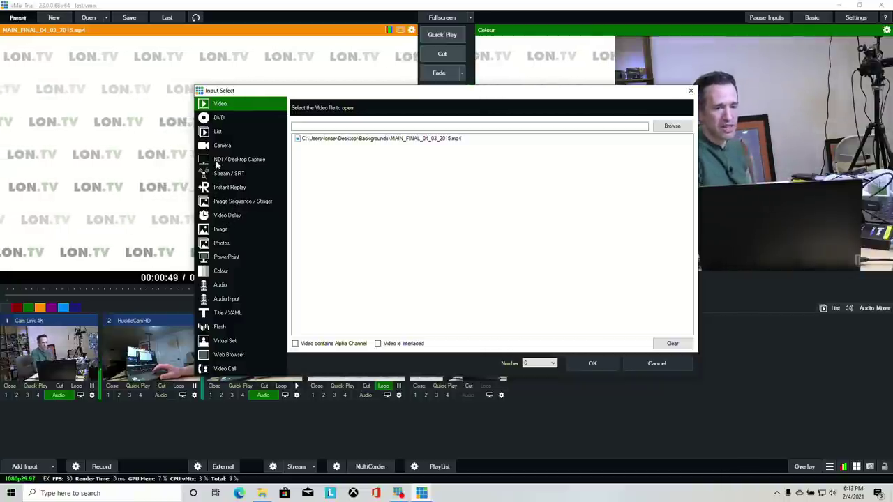
# - Add the networked Air computer's Display1 NDI source as input 6 and load it into the preview
pyautogui.click(218, 160)
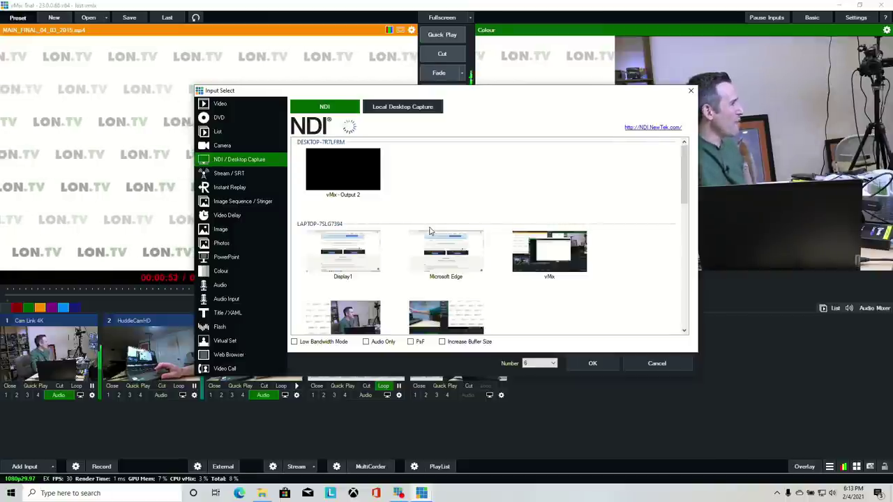
pyautogui.scroll(-5, 430, 231)
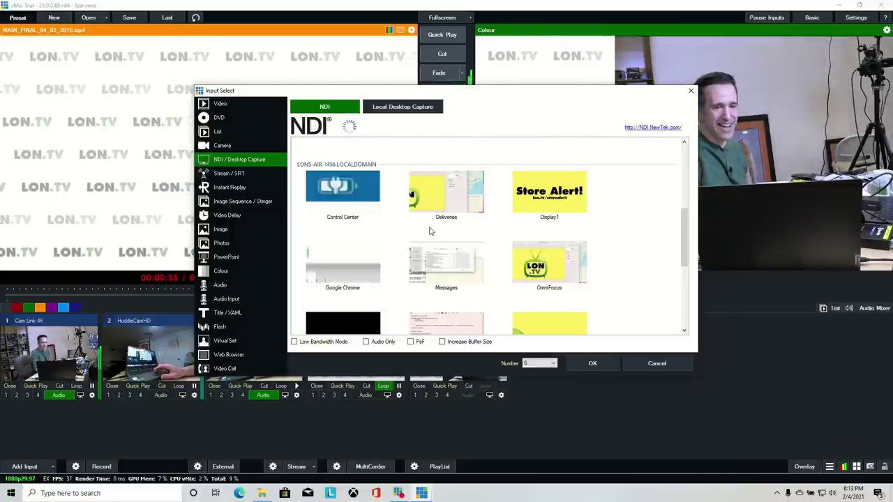
pyautogui.moveTo(683, 234)
pyautogui.mouseDown()
pyautogui.moveTo(684, 226)
pyautogui.moveTo(684, 238)
pyautogui.mouseUp()
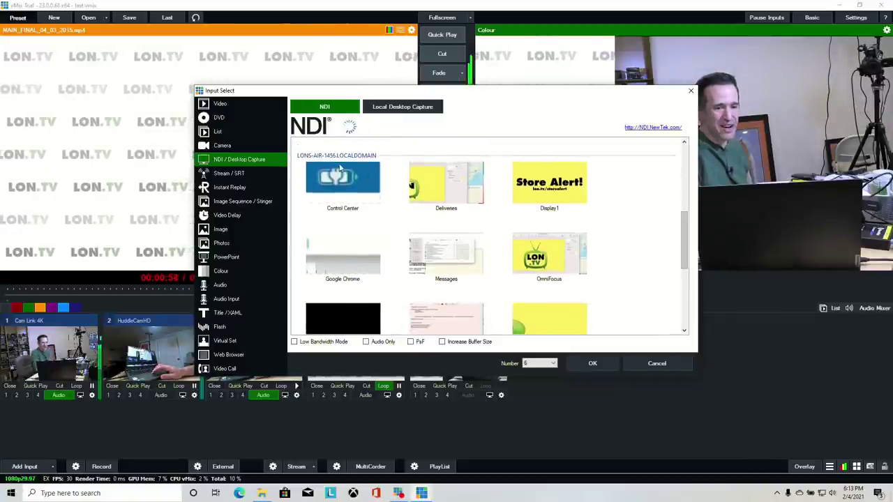
pyautogui.click(551, 196)
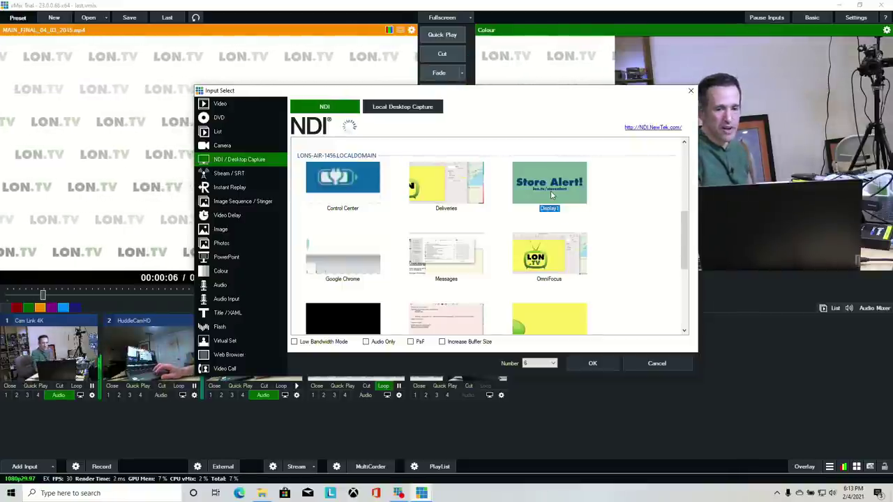
pyautogui.click(593, 363)
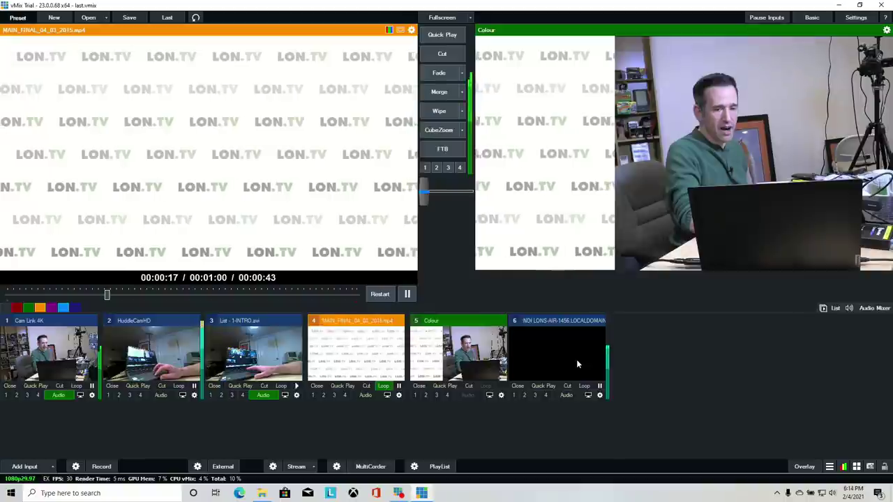
pyautogui.click(576, 360)
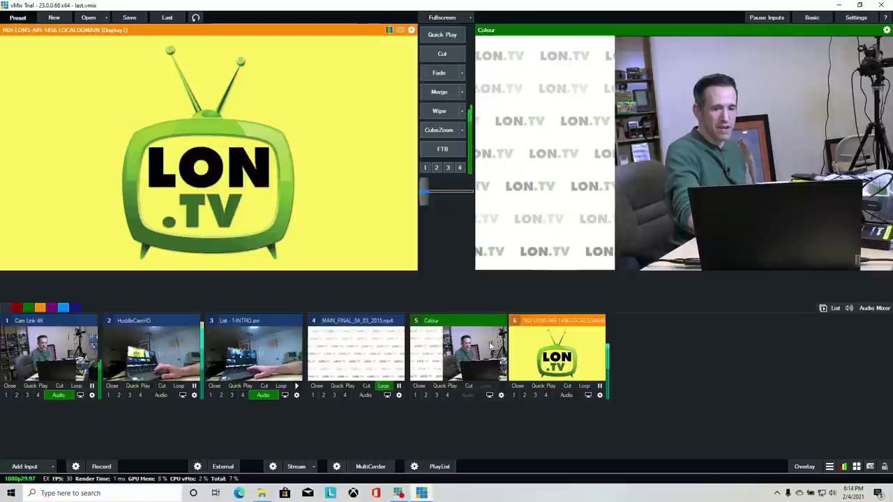
# - Assign input 6, the Air computer's NDI Display1, to multi-view layer 3 of the Colour input
pyautogui.click(501, 396)
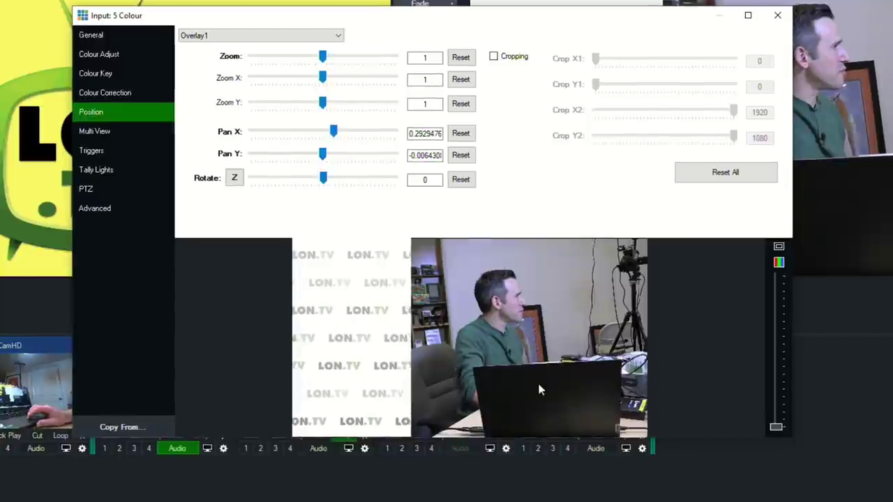
pyautogui.moveTo(561, 20); pyautogui.dragTo(558, 45)
pyautogui.click(129, 153)
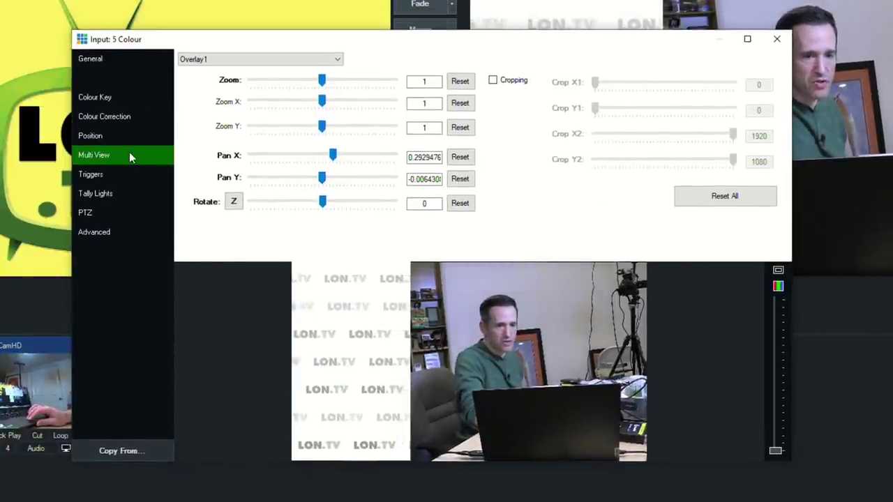
pyautogui.click(275, 96)
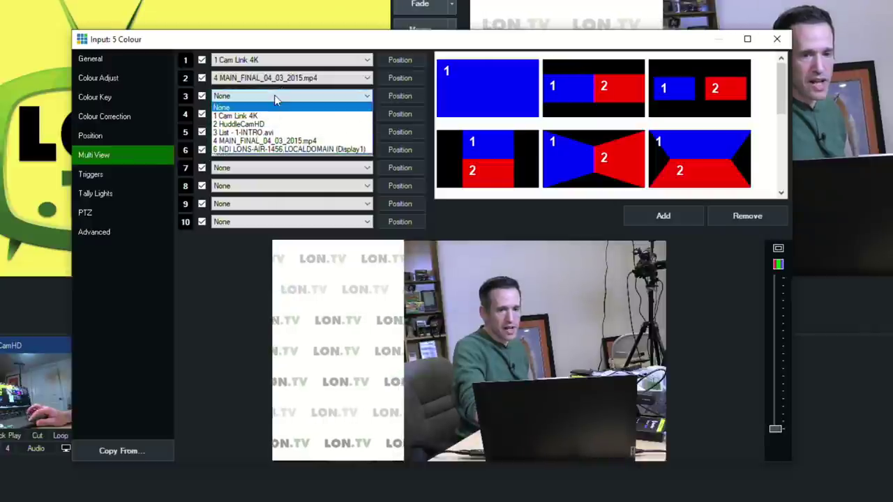
pyautogui.click(293, 150)
pyautogui.moveTo(380, 40)
pyautogui.mouseDown()
pyautogui.moveTo(384, 7)
pyautogui.moveTo(374, 25)
pyautogui.mouseUp()
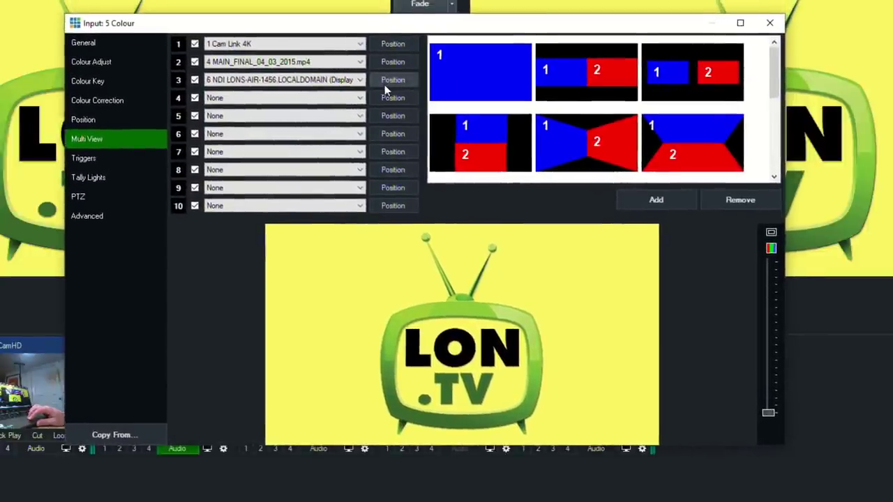
# - Scale the Colour input's Overlay3 to a zoom of 0.504 and place it in the upper-left area of the composite
pyautogui.click(387, 83)
pyautogui.moveTo(318, 68); pyautogui.dragTo(288, 64)
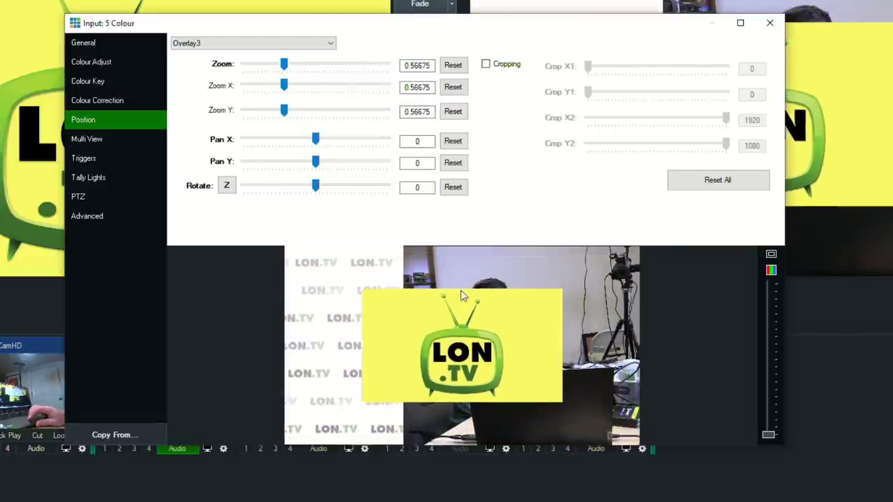
pyautogui.moveTo(469, 307); pyautogui.dragTo(394, 266)
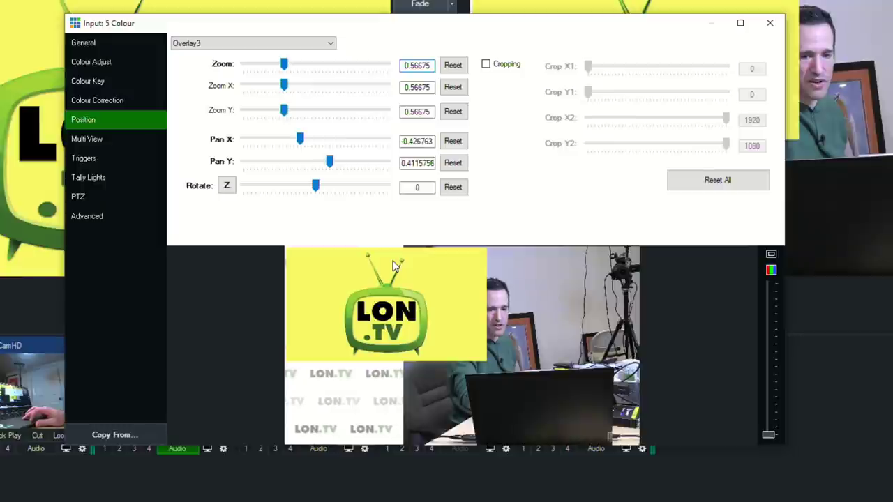
pyautogui.moveTo(285, 66)
pyautogui.mouseDown()
pyautogui.moveTo(273, 65)
pyautogui.moveTo(280, 72)
pyautogui.mouseUp()
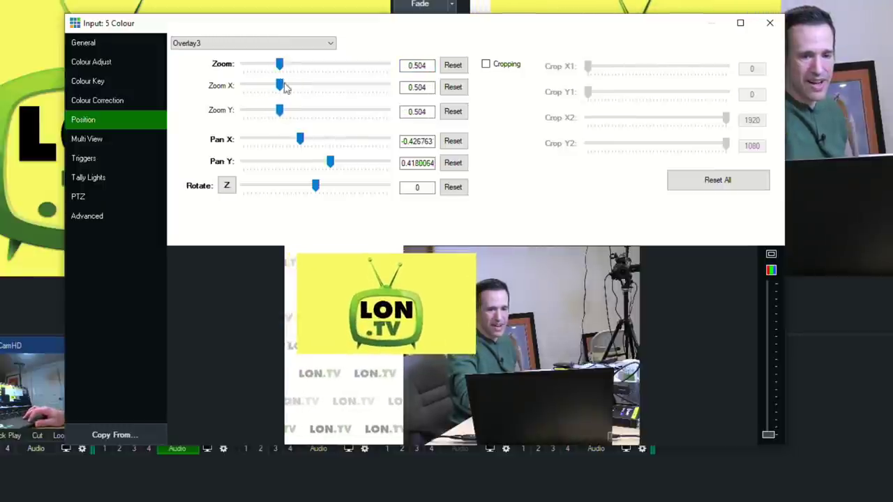
pyautogui.moveTo(400, 270); pyautogui.dragTo(394, 266)
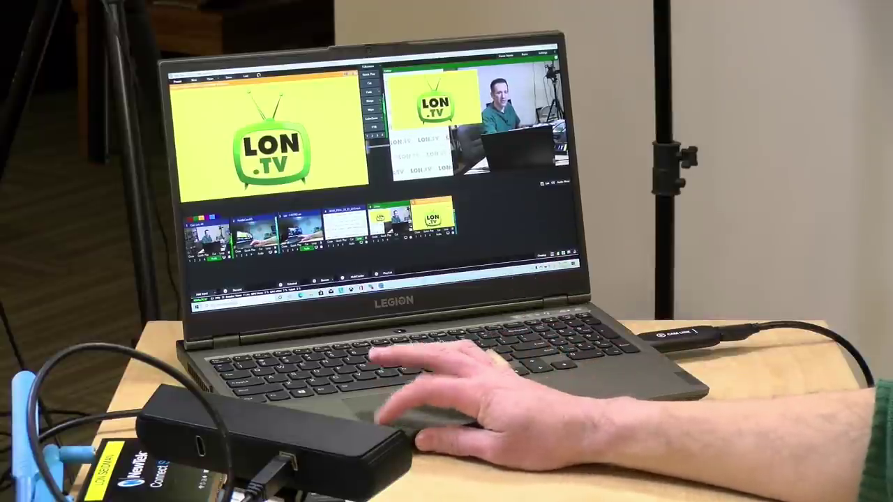
# - Preview the HuddleCamHD camera, cut it to the program output, and cut back to the Colour composite
pyautogui.click(255, 231)
pyautogui.click(370, 83)
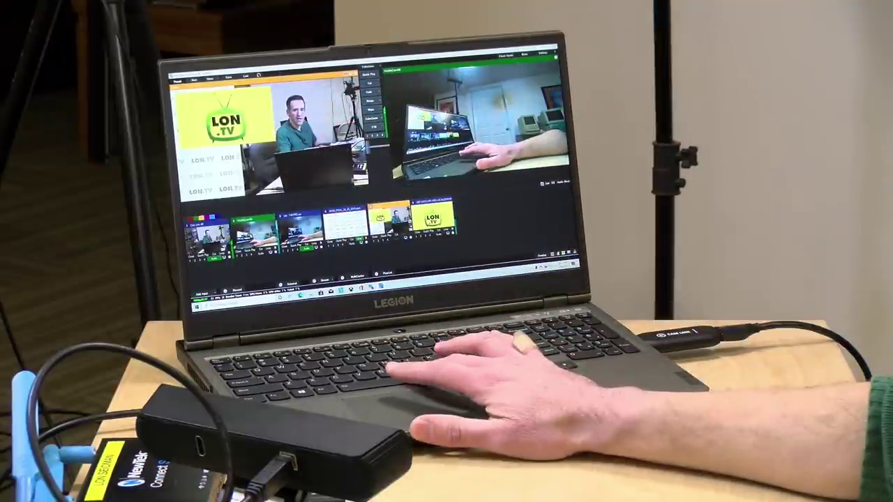
pyautogui.click(370, 83)
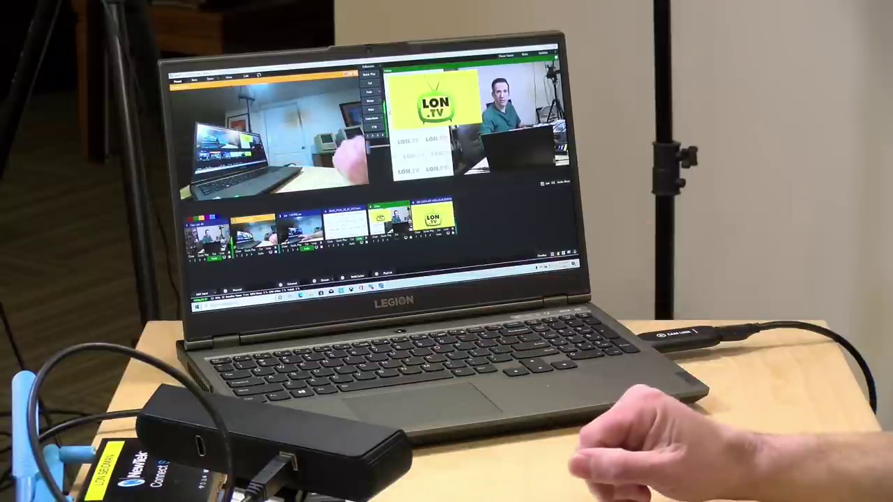
# - Preview the NDI Display1 input and run Merge transitions back and forth between it and the Colour composite
pyautogui.click(433, 218)
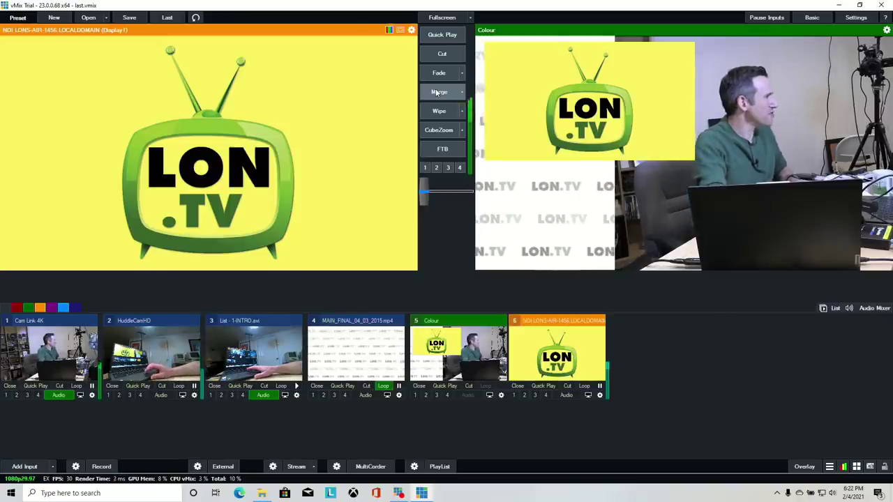
pyautogui.click(438, 92)
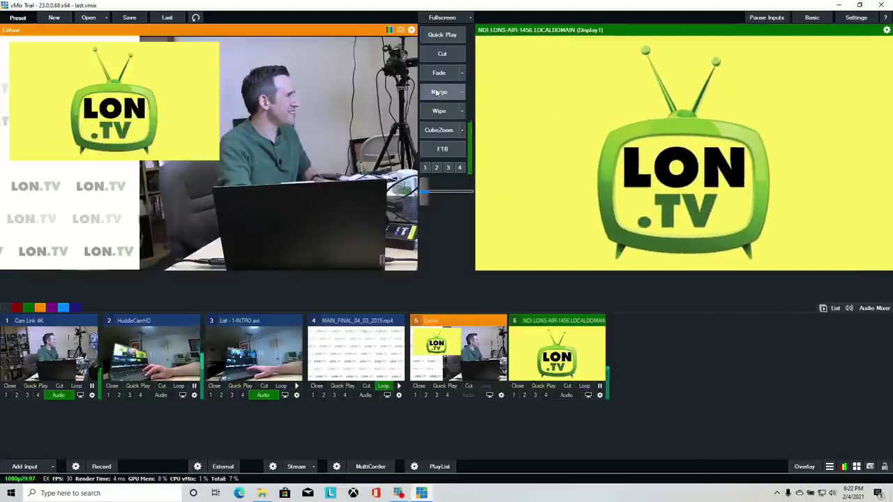
pyautogui.click(438, 92)
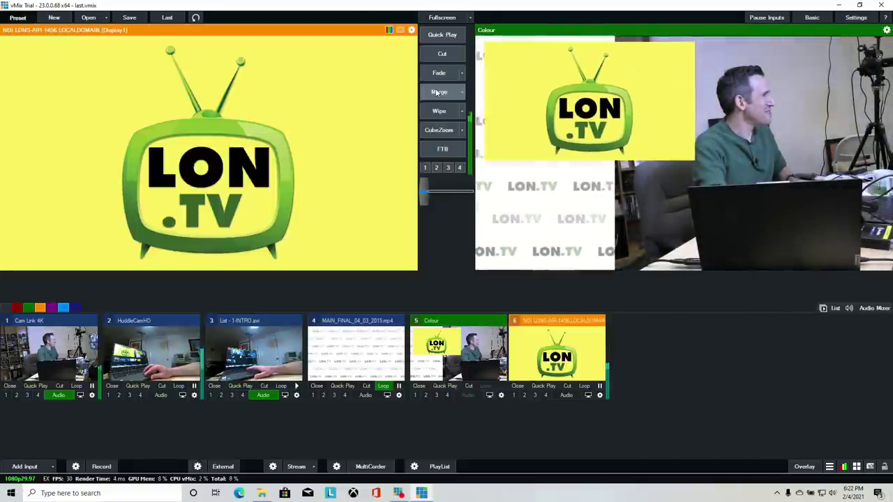
pyautogui.click(438, 93)
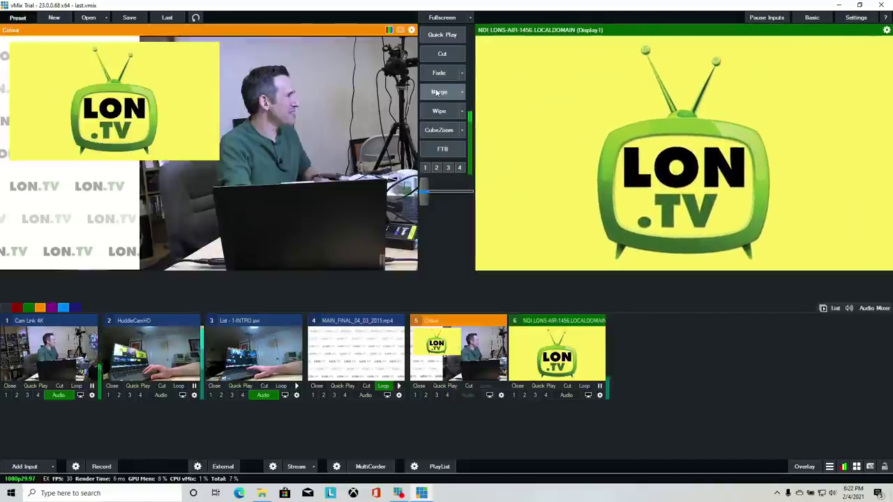
pyautogui.click(438, 92)
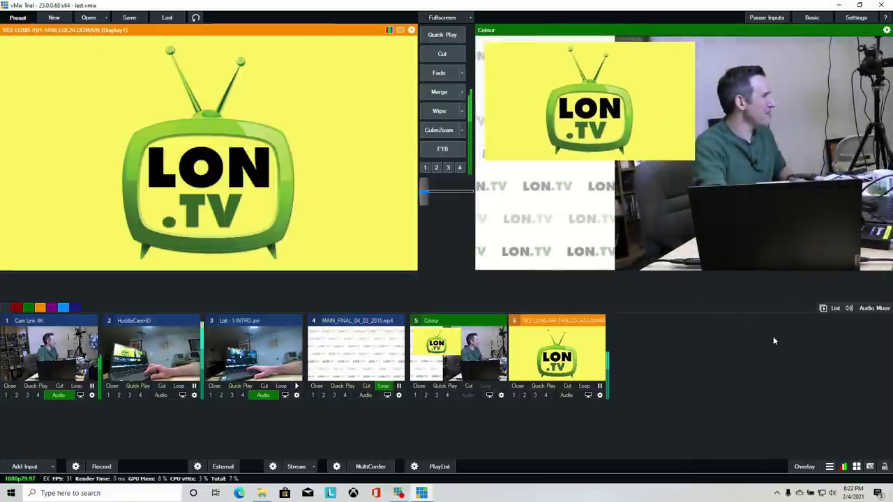
pyautogui.click(480, 352)
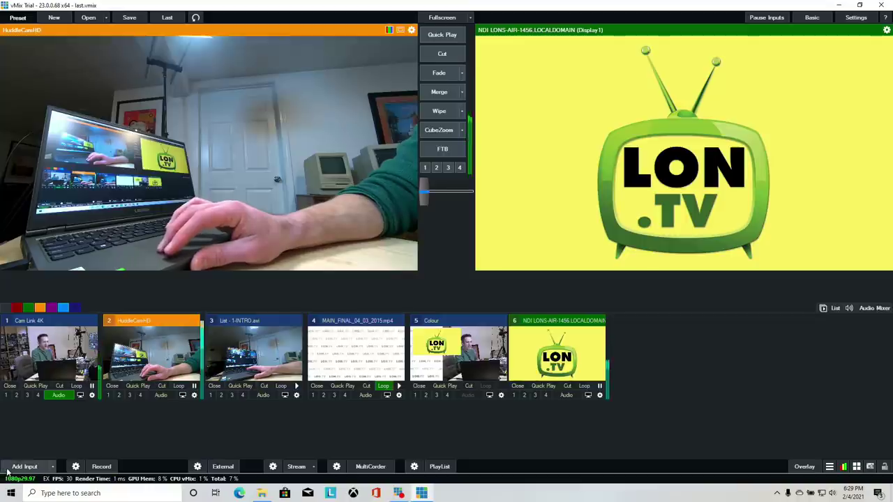
# - Look through the NDI sources available on the network without adding an input
pyautogui.click(7, 472)
pyautogui.click(257, 161)
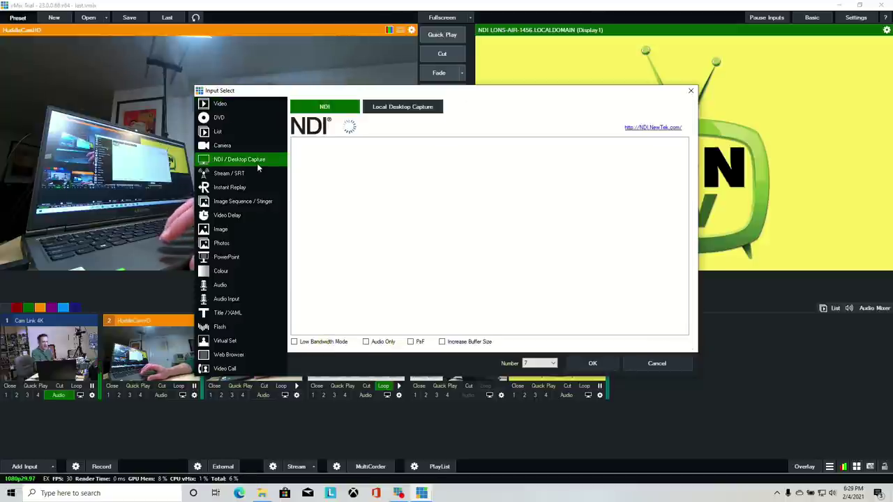
pyautogui.scroll(-5, 357, 177)
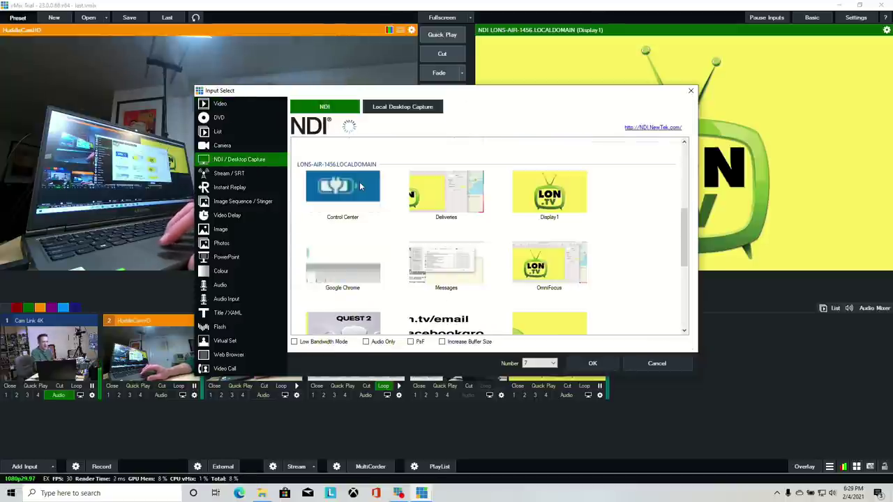
pyautogui.scroll(5, 360, 186)
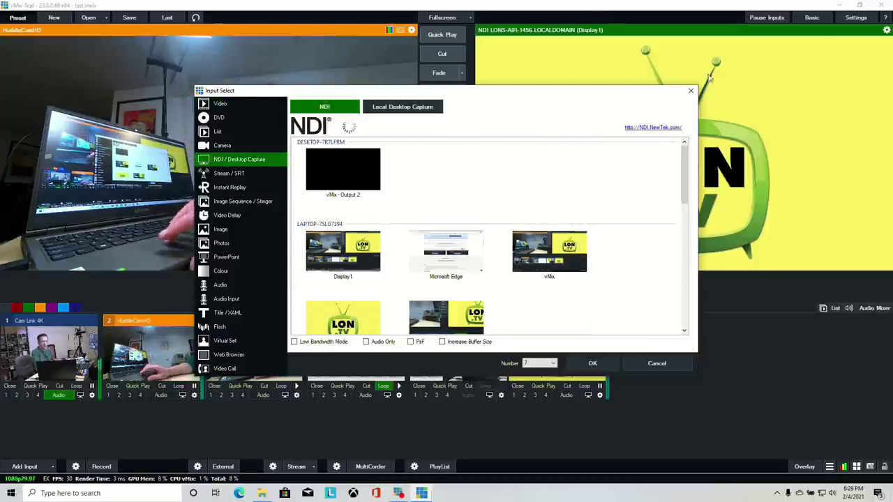
pyautogui.click(690, 91)
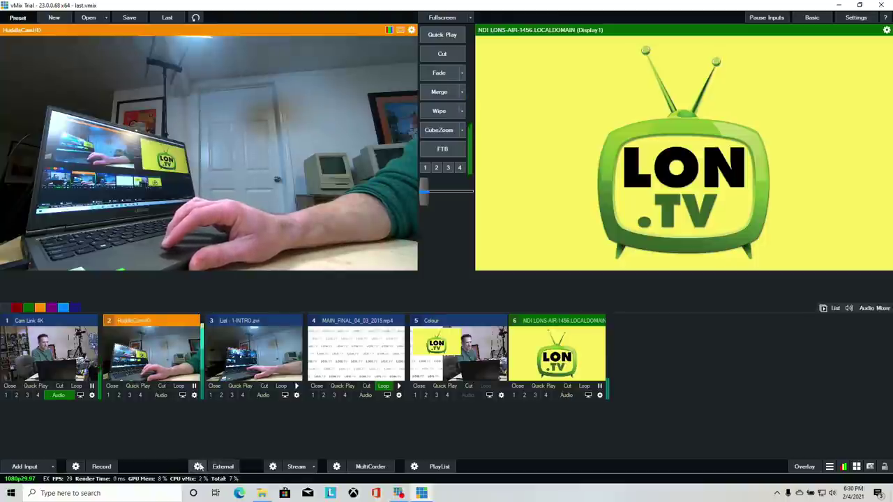
# - Set the source of Output 2 to Input2, enable NDI for it, and apply the output settings
pyautogui.click(197, 467)
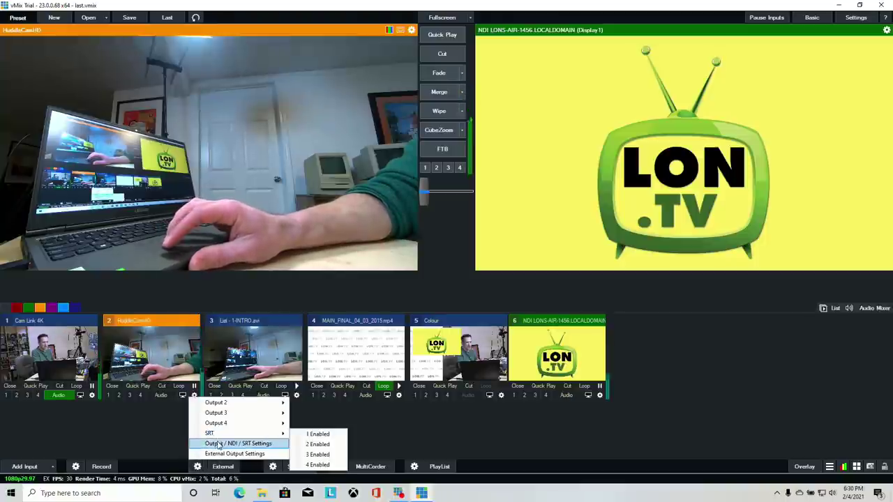
pyautogui.click(219, 444)
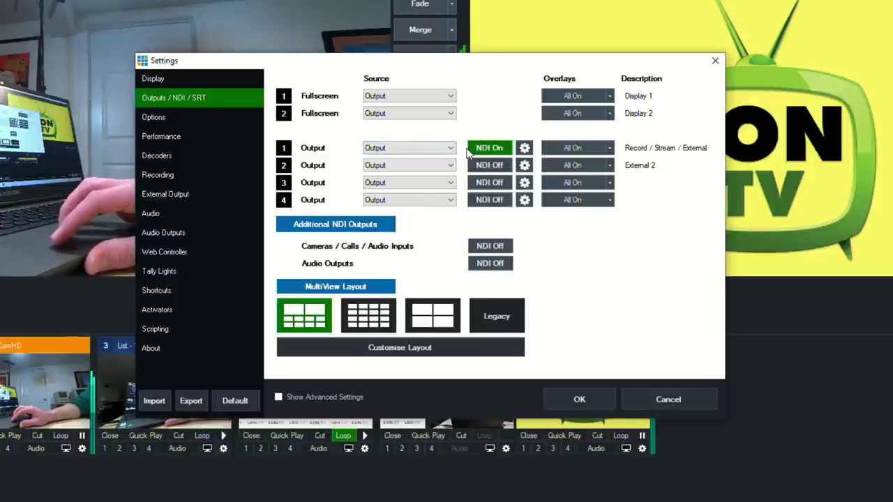
pyautogui.click(421, 165)
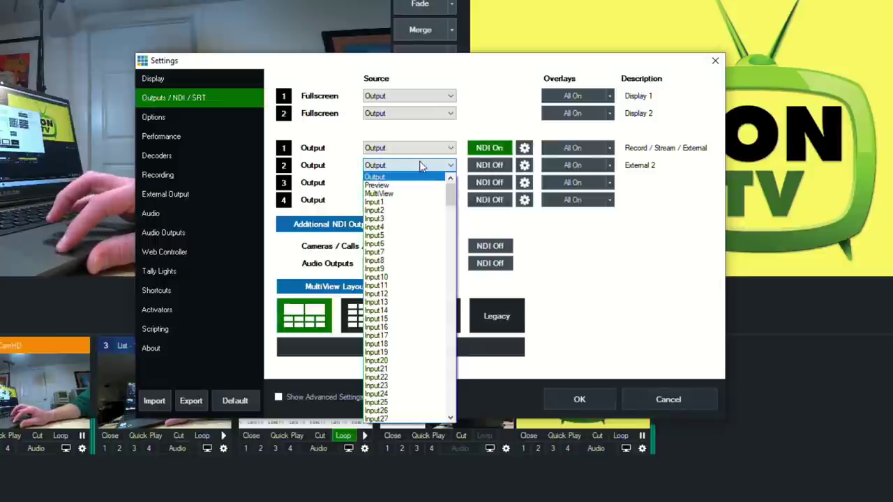
pyautogui.click(410, 211)
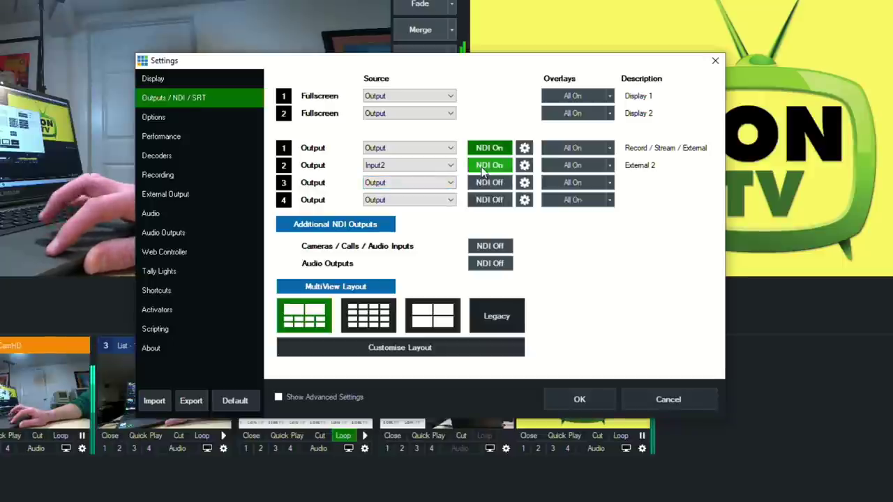
pyautogui.click(581, 389)
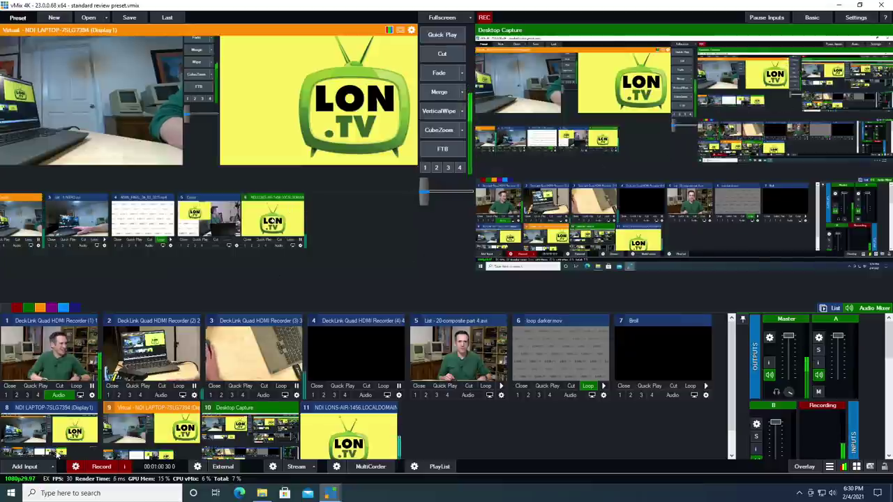
# - Add the LAPTOP-7SLG7394 vMix - Output 2 NDI source as input 12 and load it into preview
pyautogui.click(25, 467)
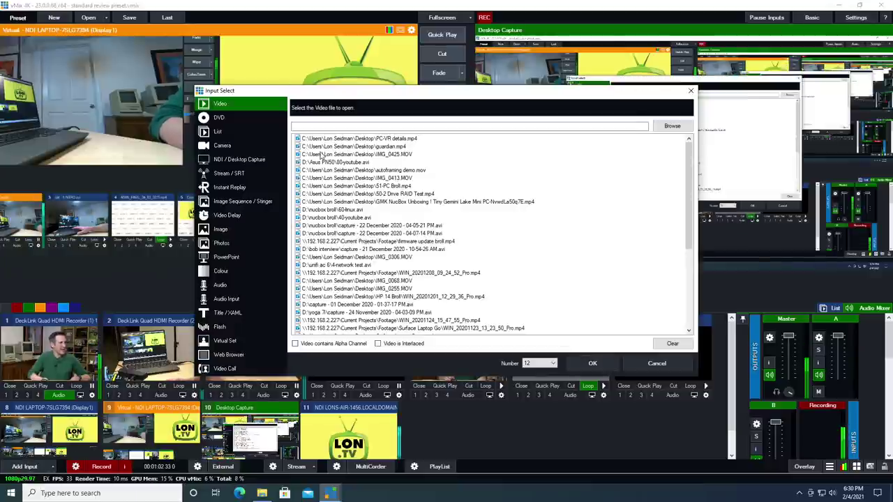
pyautogui.click(250, 160)
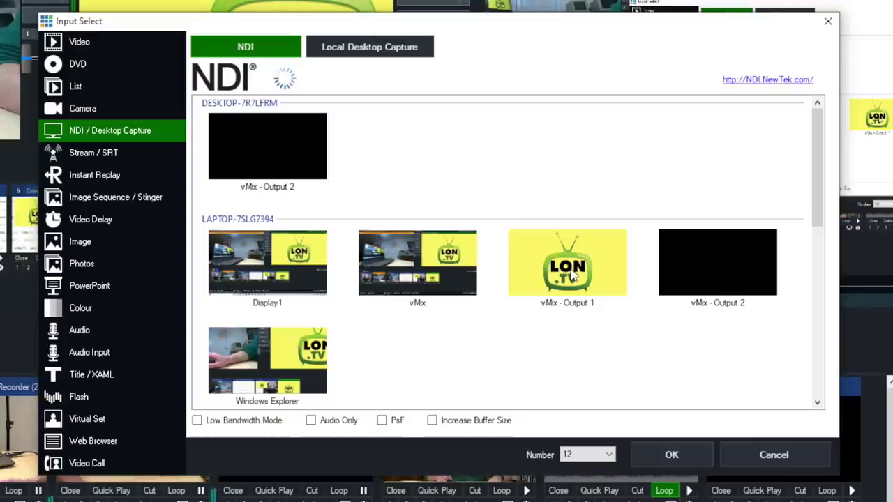
pyautogui.click(572, 276)
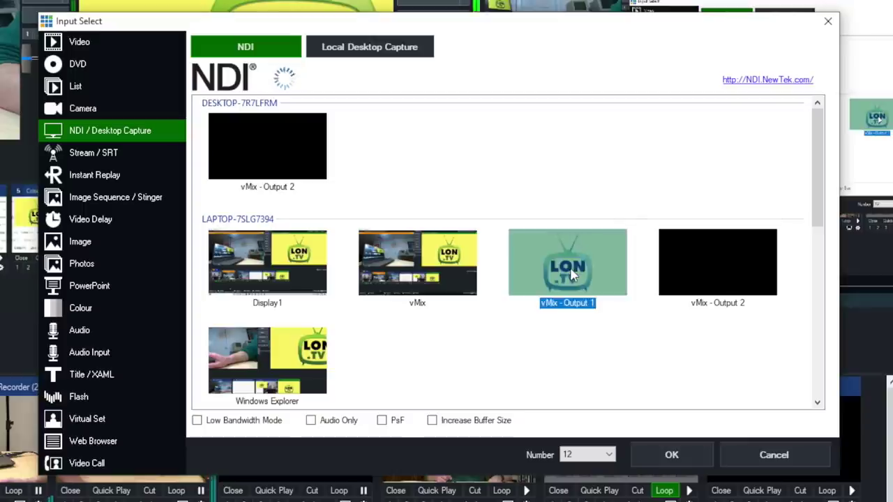
pyautogui.click(677, 272)
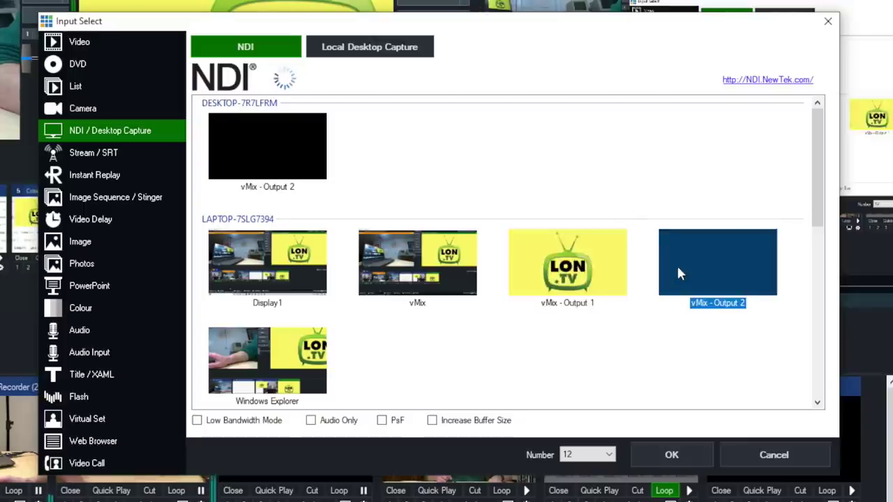
pyautogui.click(572, 259)
pyautogui.click(694, 265)
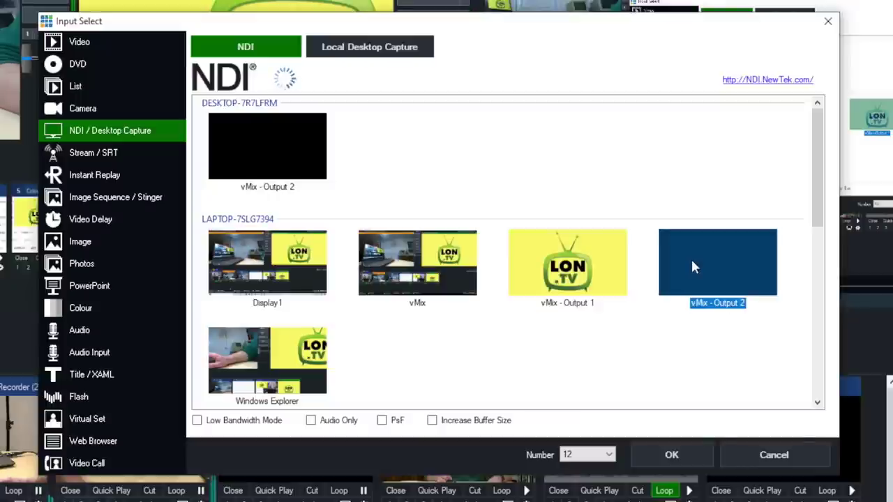
pyautogui.click(657, 446)
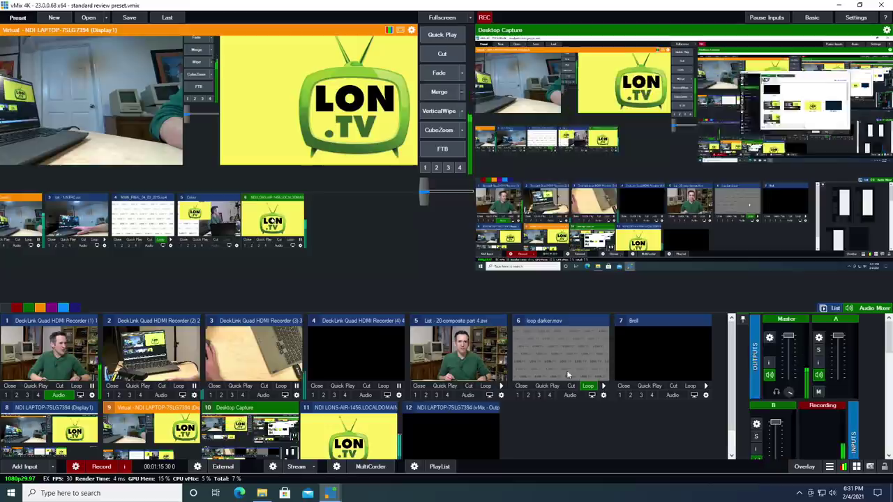
pyautogui.click(480, 438)
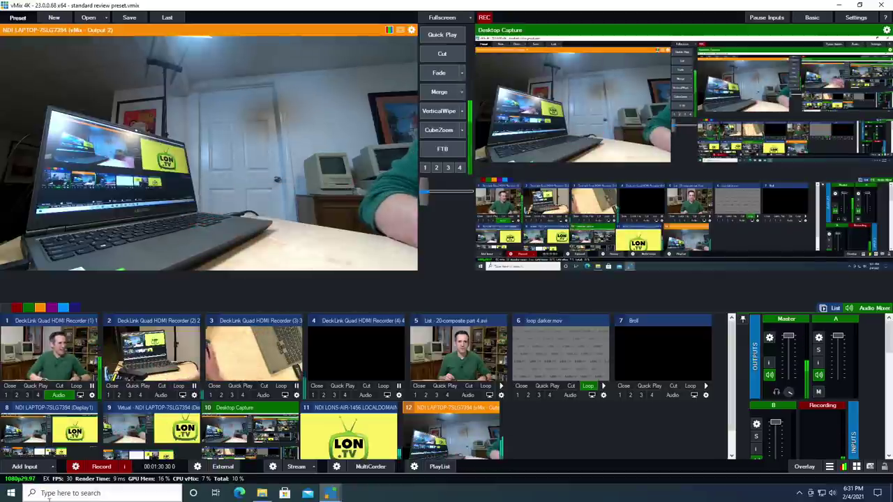
# - Add the LAPTOP-7SLG7394 vMix - Output 1 NDI source as input 13 and load it into preview
pyautogui.click(25, 467)
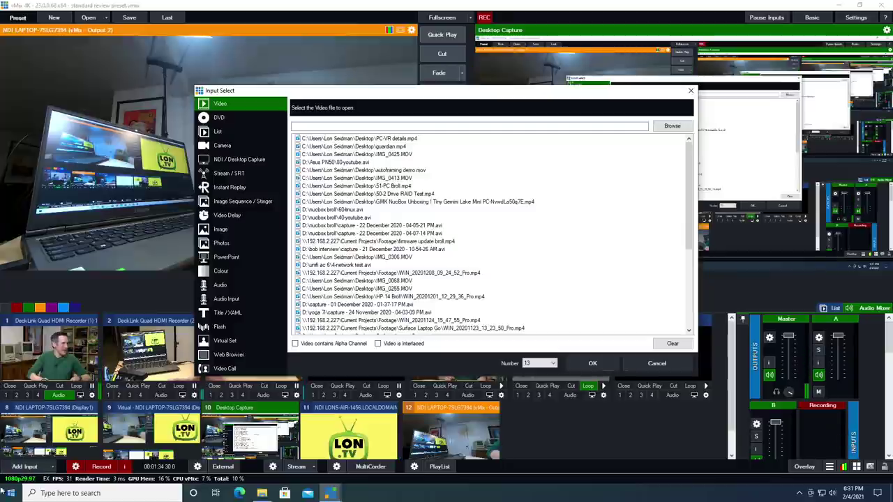
pyautogui.click(269, 160)
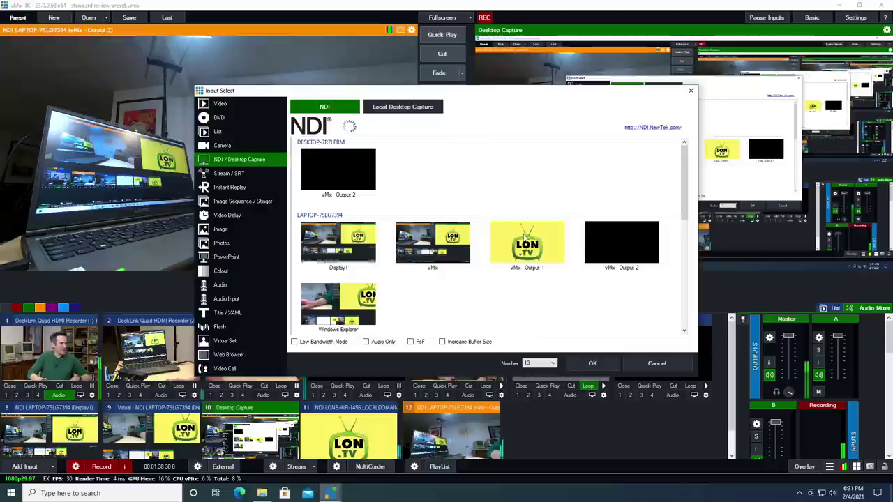
pyautogui.click(529, 239)
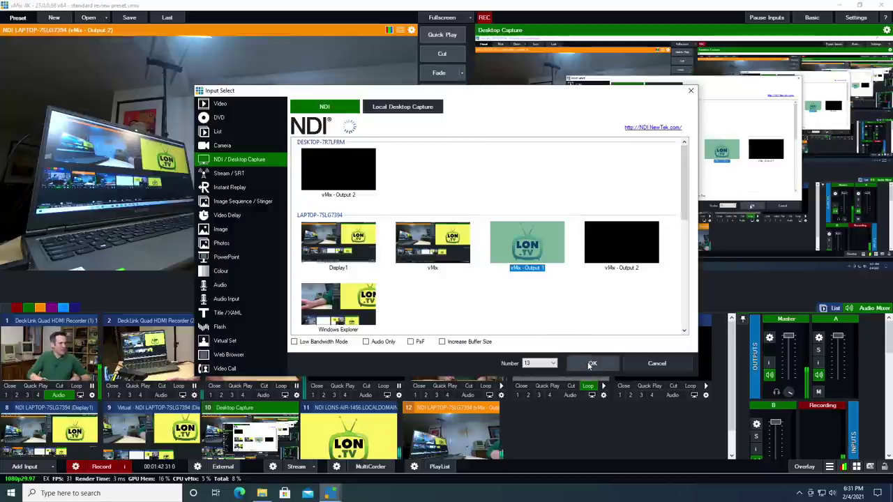
pyautogui.click(592, 363)
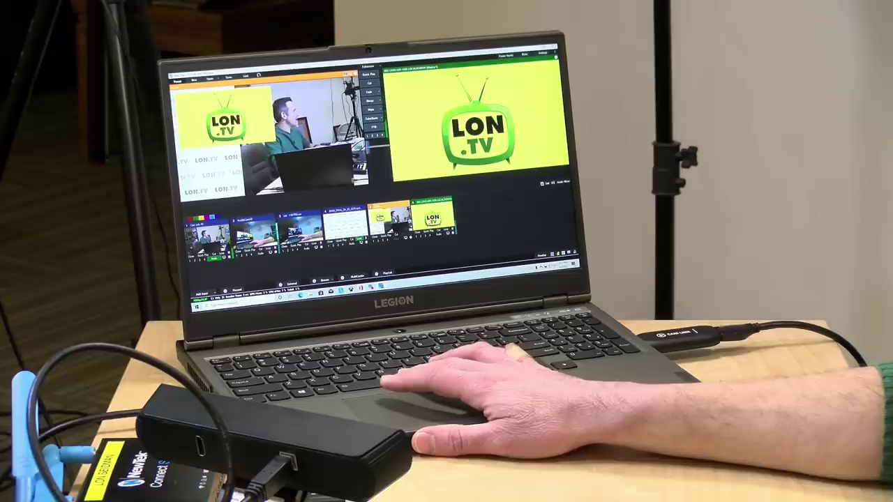
pyautogui.press('space')
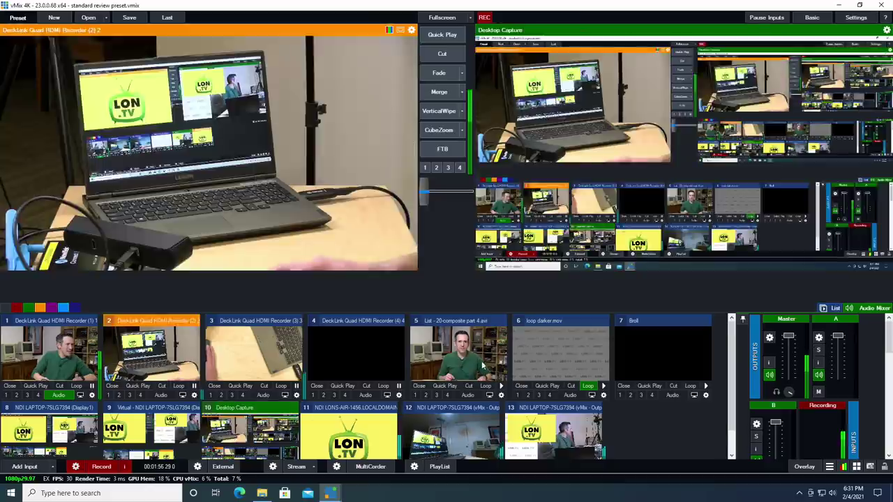
pyautogui.click(562, 433)
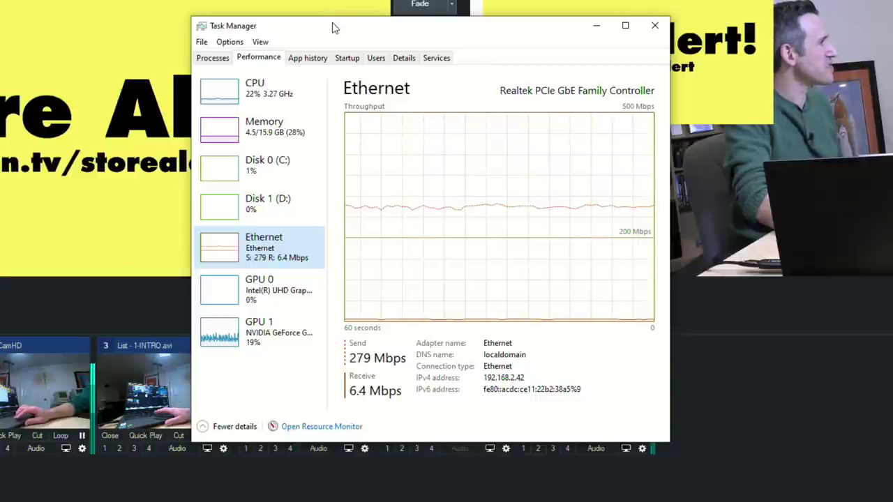
pyautogui.moveTo(332, 29)
pyautogui.mouseDown()
pyautogui.moveTo(323, 20)
pyautogui.moveTo(353, 23)
pyautogui.moveTo(330, 24)
pyautogui.mouseUp()
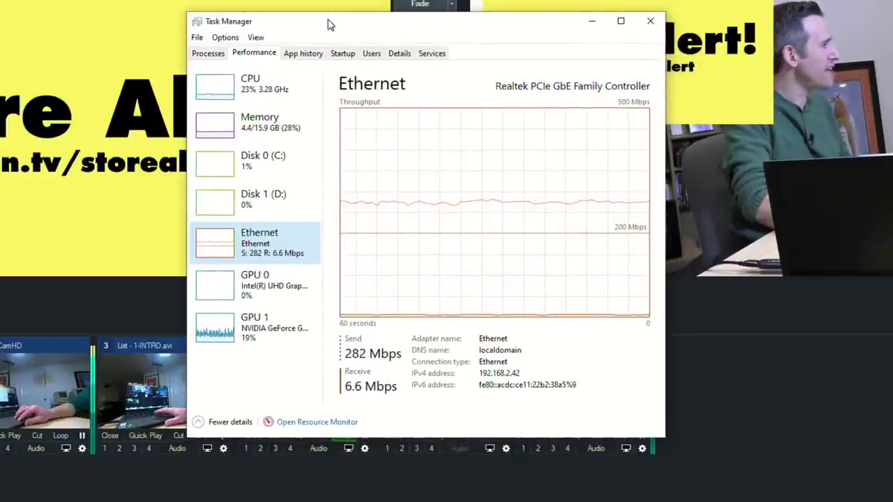
pyautogui.moveTo(330, 24); pyautogui.dragTo(330, 22)
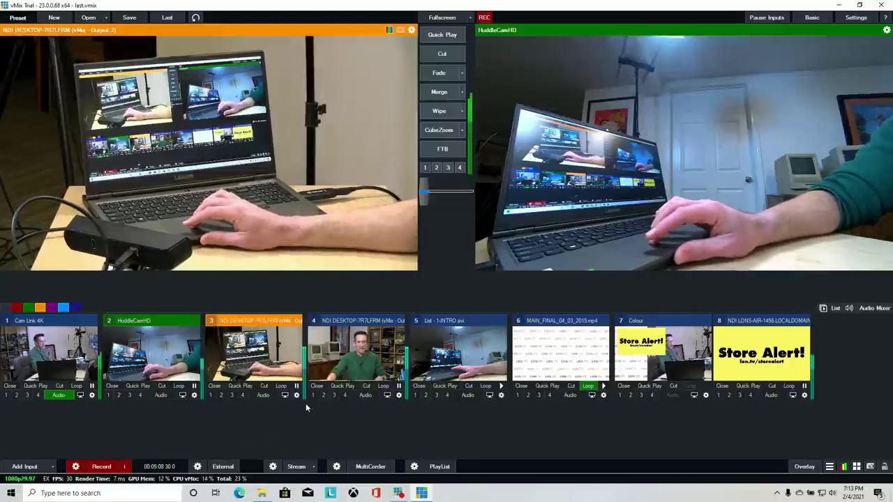
# - Open the streaming settings and look through the available destinations and quality presets without changing them
pyautogui.click(273, 467)
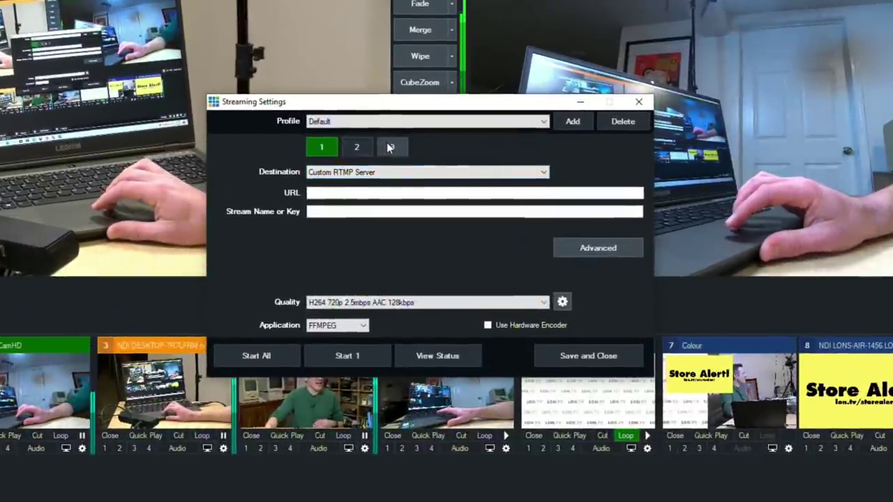
pyautogui.click(341, 174)
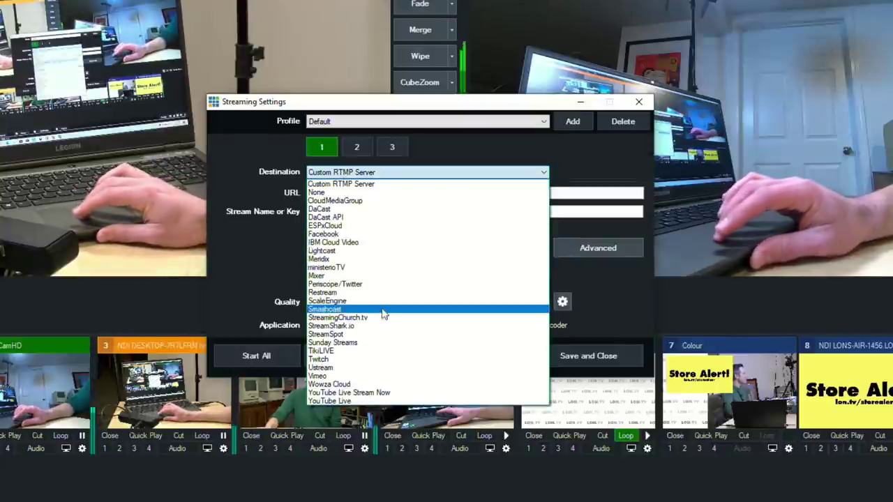
pyautogui.click(455, 149)
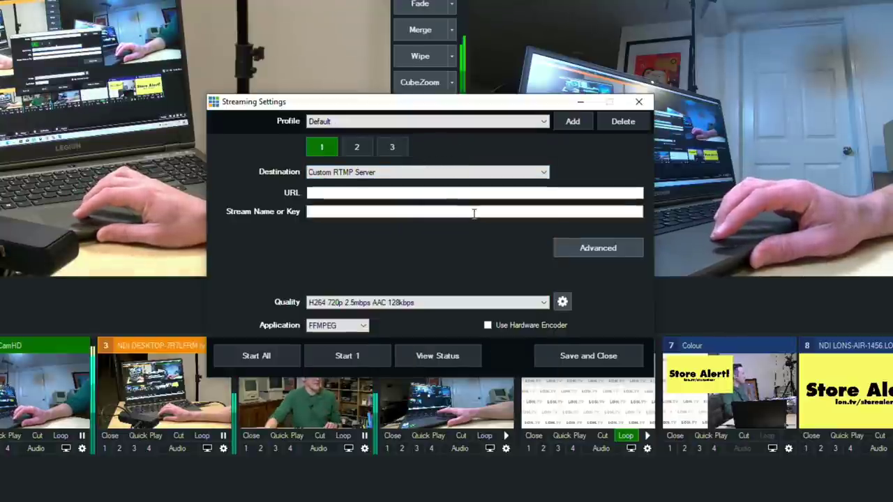
pyautogui.click(436, 306)
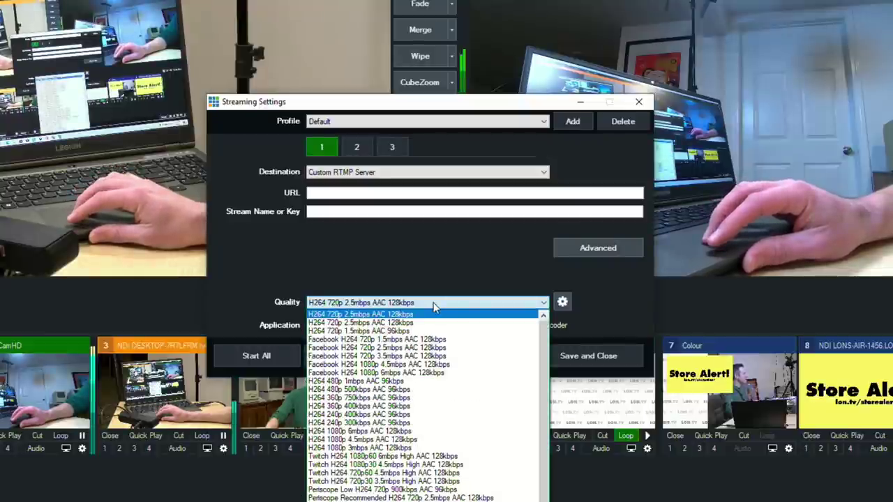
pyautogui.click(417, 257)
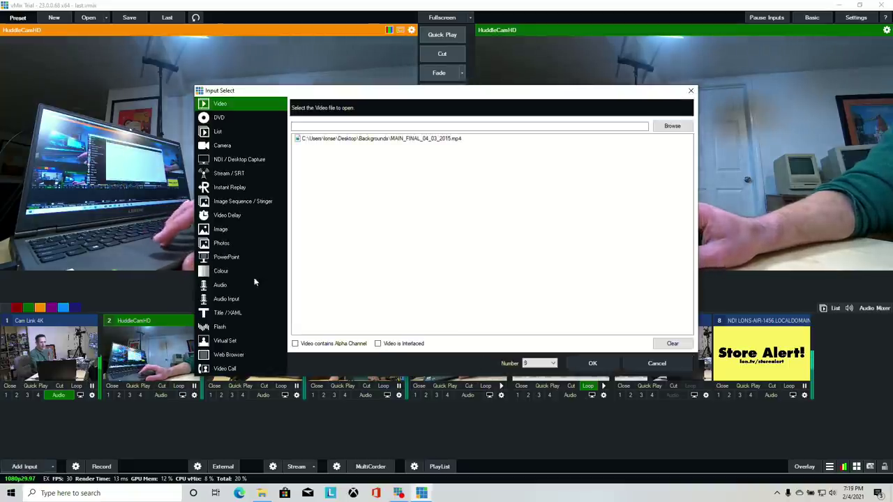
# - Add the GT title template Title 0- The Classic Blue as input 9
pyautogui.click(227, 314)
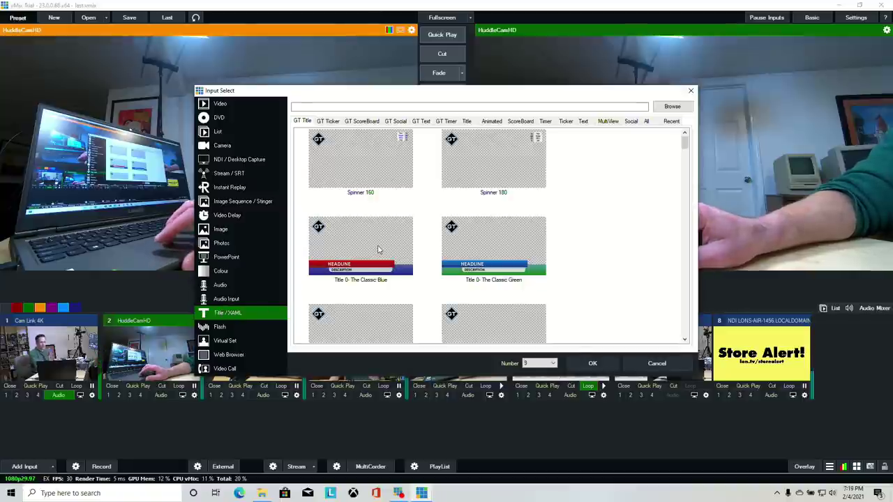
pyautogui.click(378, 249)
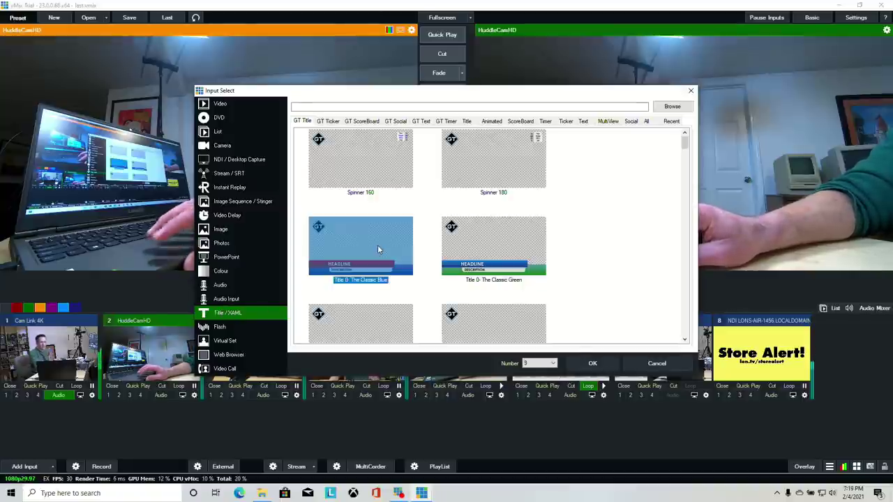
pyautogui.click(592, 363)
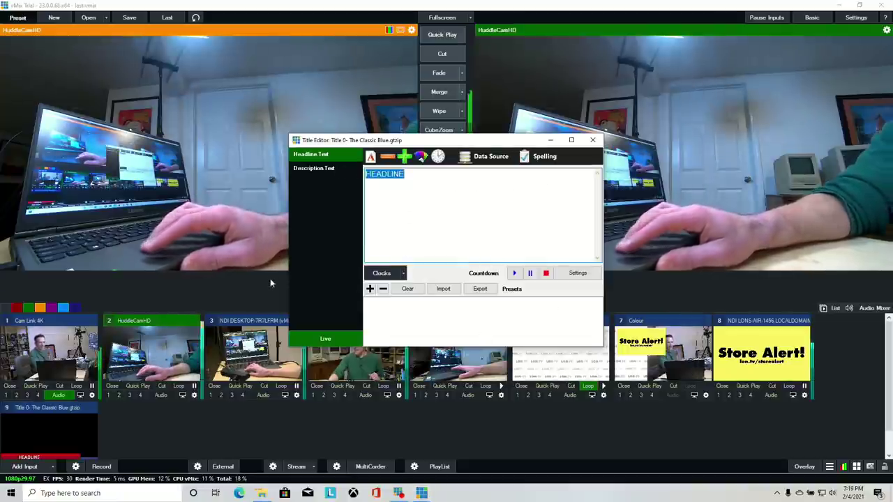
# - Enter the presenter's full name as the title's headline and Very Tired as its description, and close the title editor
pyautogui.write('Lon Seidmam')
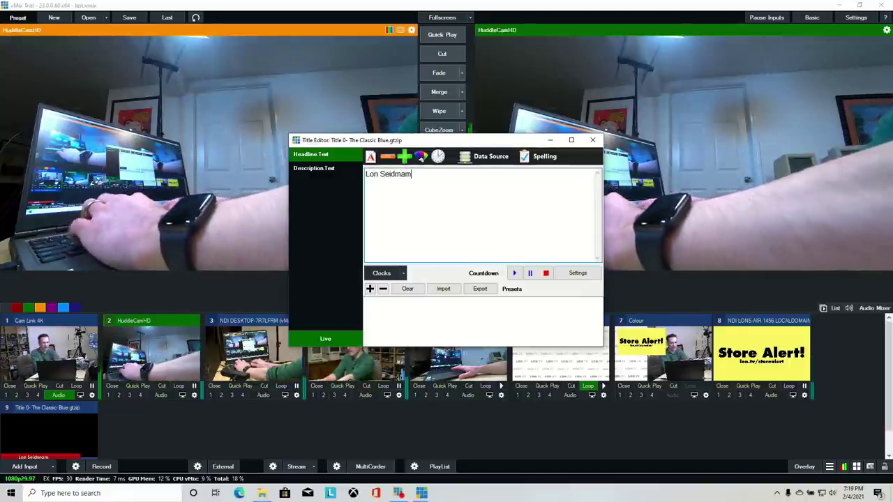
pyautogui.press('BackSpace')
pyautogui.write('n')
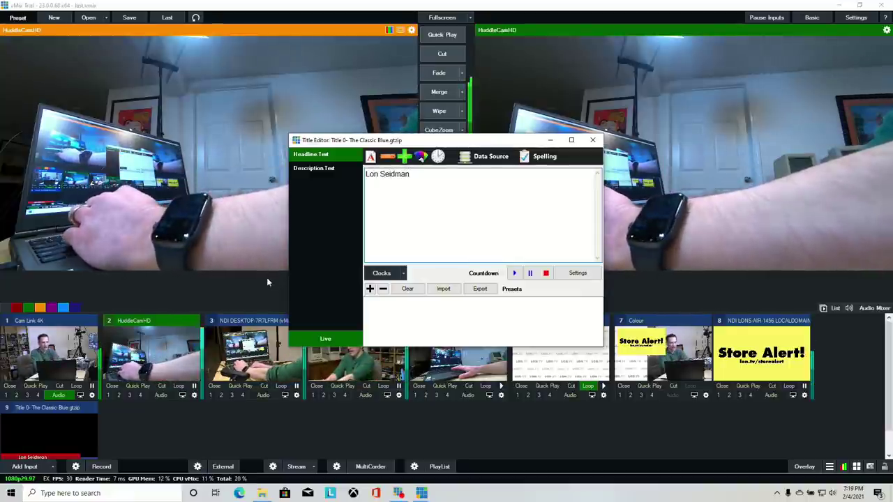
pyautogui.click(324, 175)
pyautogui.click(404, 201)
pyautogui.write('Very Tired')
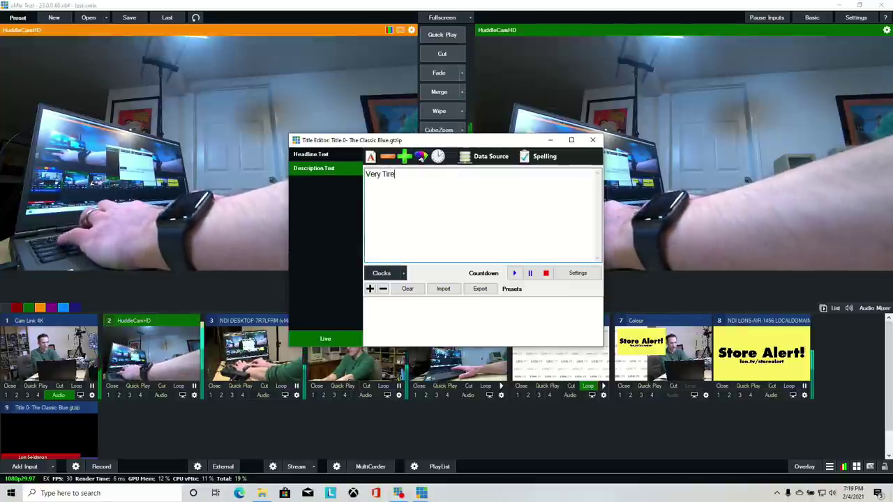
pyautogui.click(594, 141)
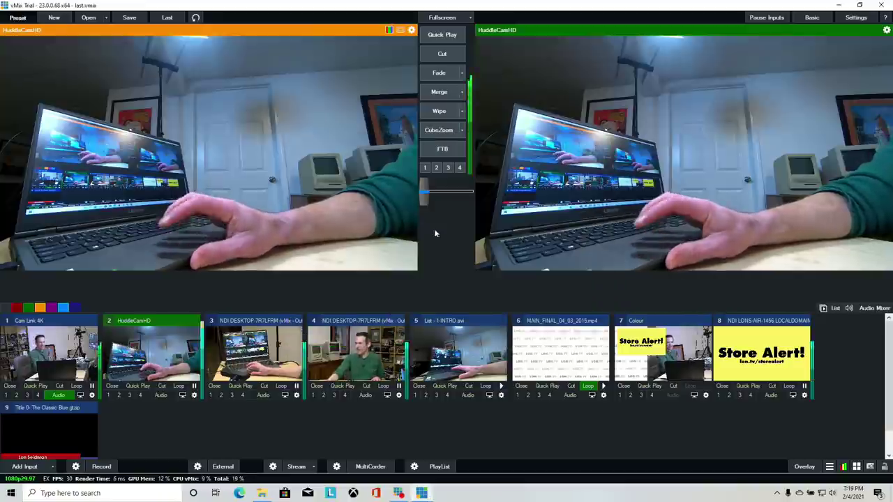
# - Put the Classic Blue title on the program output, and swap it back to preview with HuddleCamHD in program
pyautogui.click(48, 417)
pyautogui.click(49, 415)
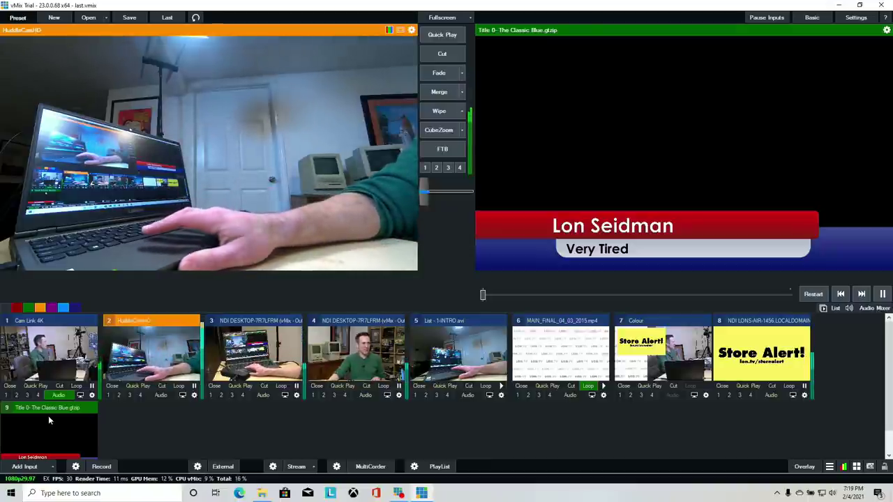
pyautogui.click(48, 416)
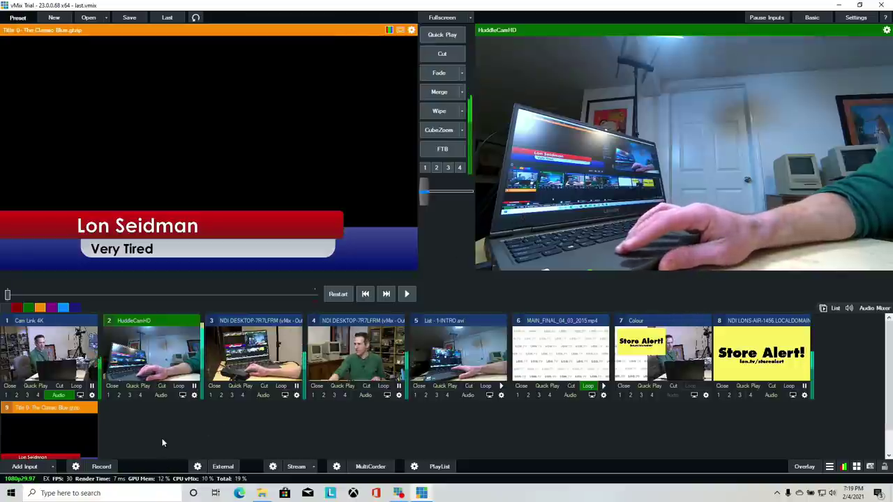
# - Show the title over the HuddleCamHD program as overlay 1, take it off, and show it again
pyautogui.scroll(-1, 162, 438)
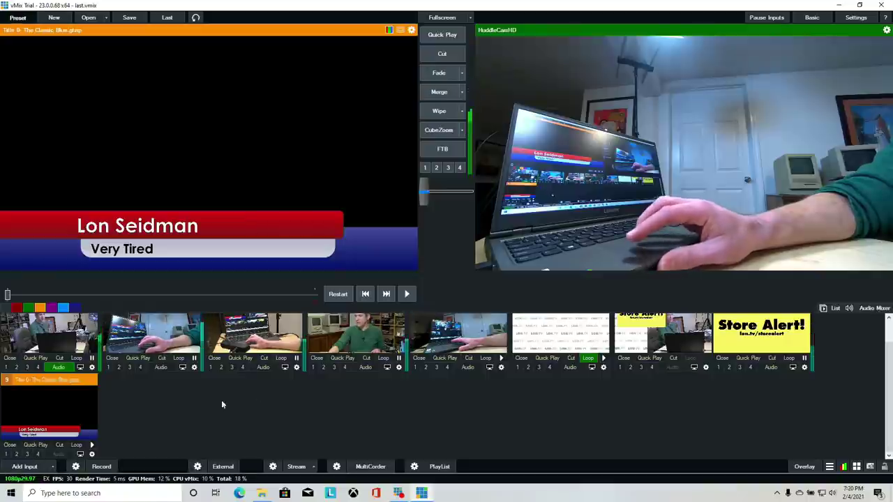
pyautogui.scroll(1, 284, 408)
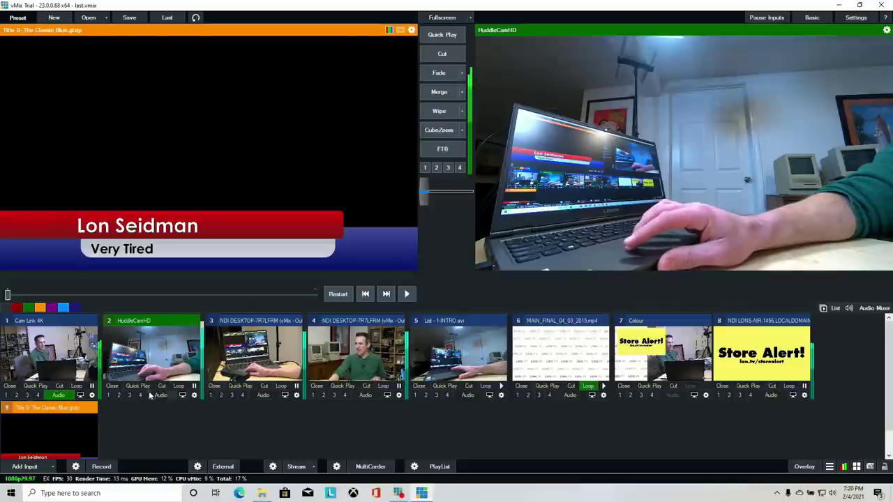
pyautogui.scroll(-1, 120, 413)
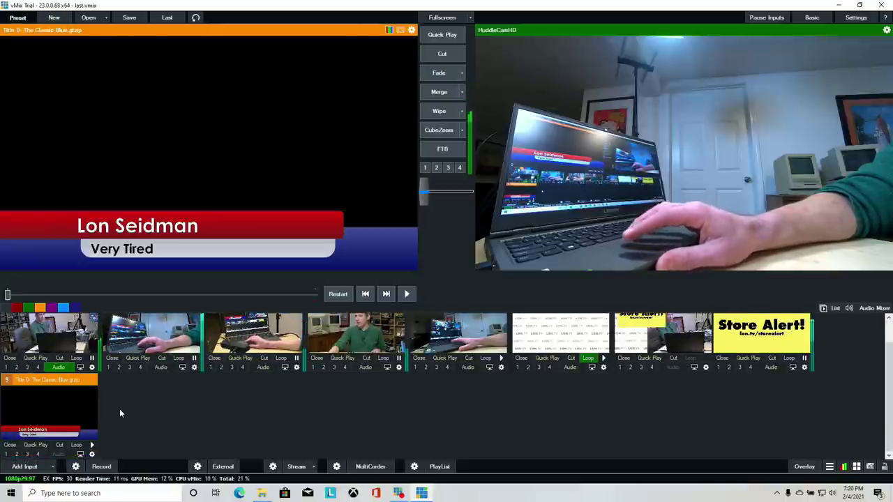
pyautogui.click(7, 455)
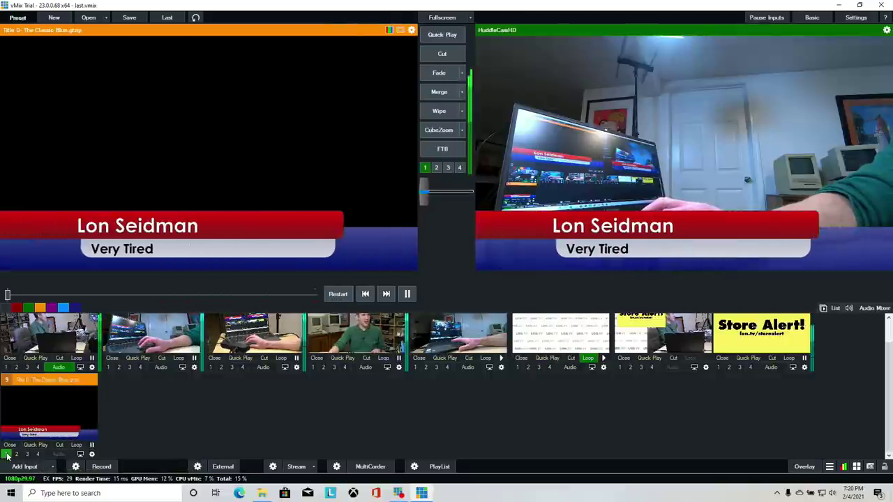
pyautogui.click(7, 455)
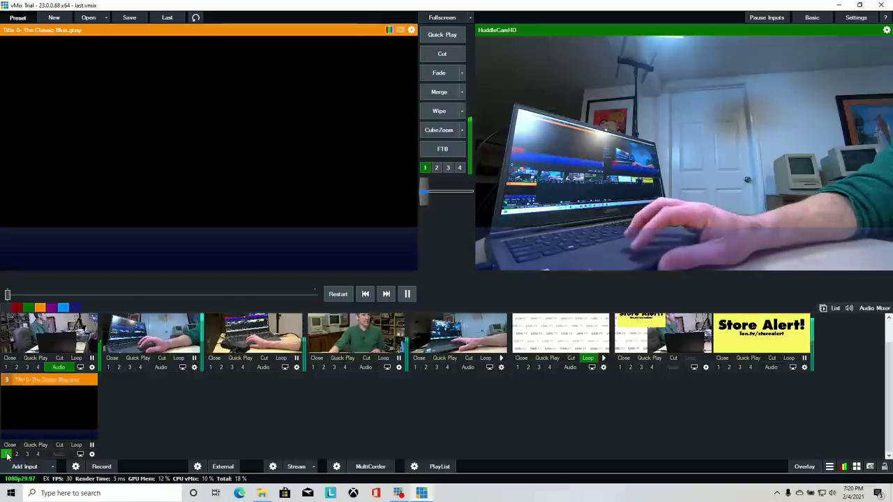
pyautogui.click(7, 455)
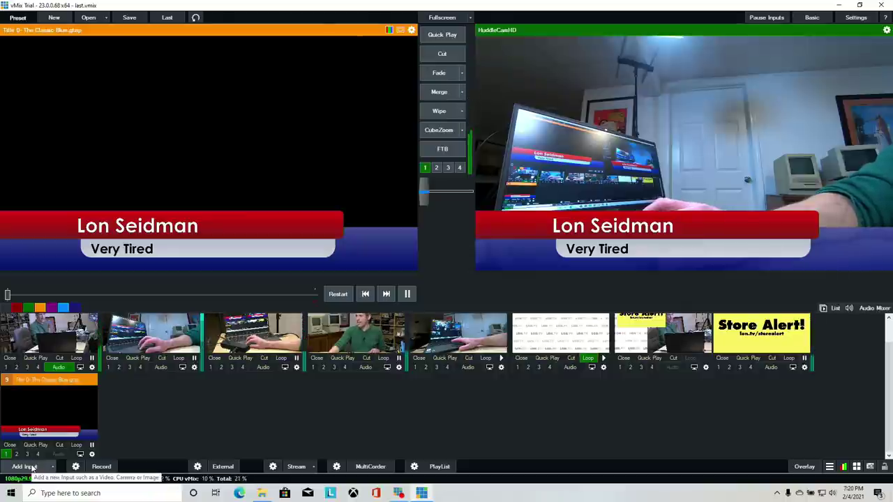
# - Add the GT title template Spinner 180 as input 10, keeping its placeholder image, and close the title editor
pyautogui.click(25, 467)
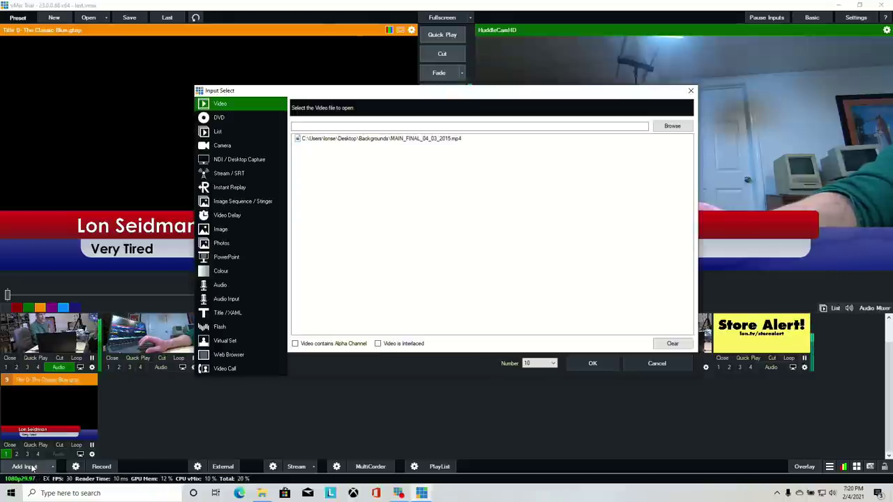
pyautogui.click(227, 313)
pyautogui.click(475, 157)
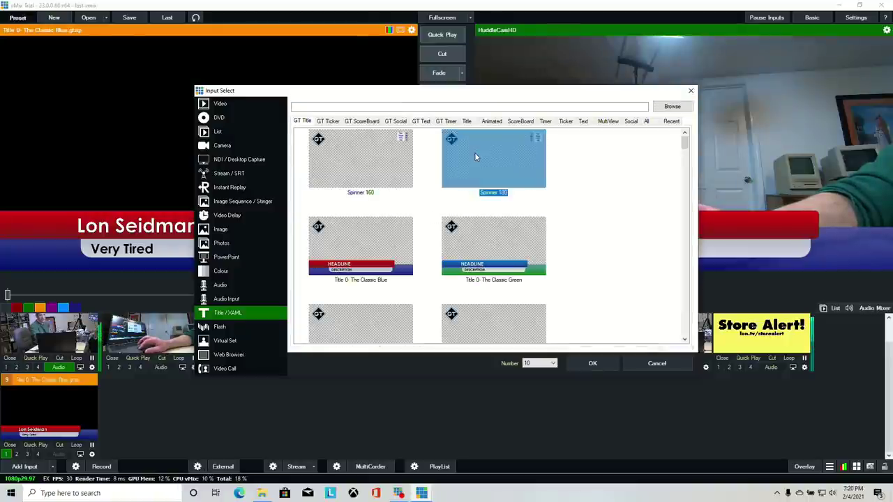
pyautogui.doubleClick(474, 152)
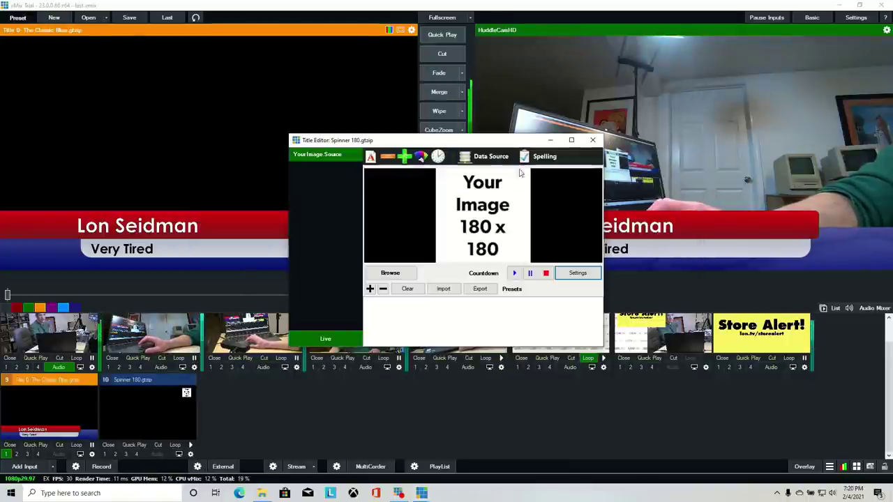
pyautogui.click(593, 140)
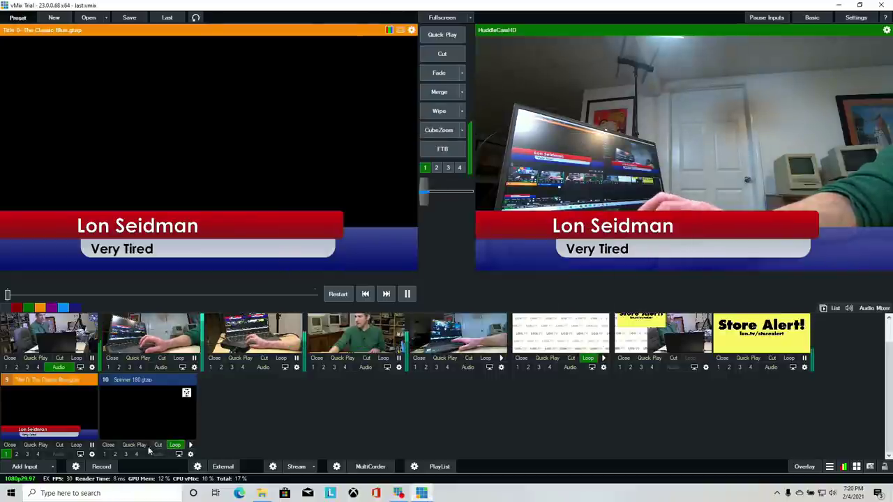
# - Try the spinner on overlays 2 and 1, ending with the Classic Blue title on overlay 1 and the spinner on overlay 2
pyautogui.click(115, 454)
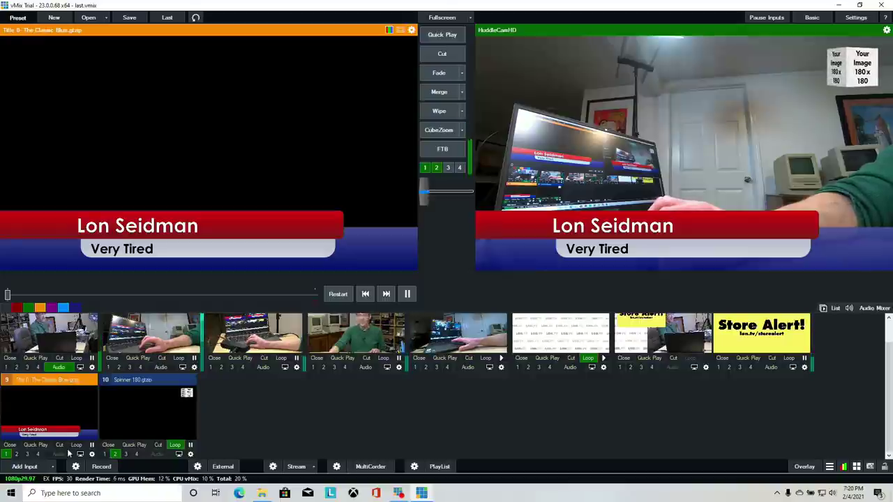
pyautogui.click(106, 454)
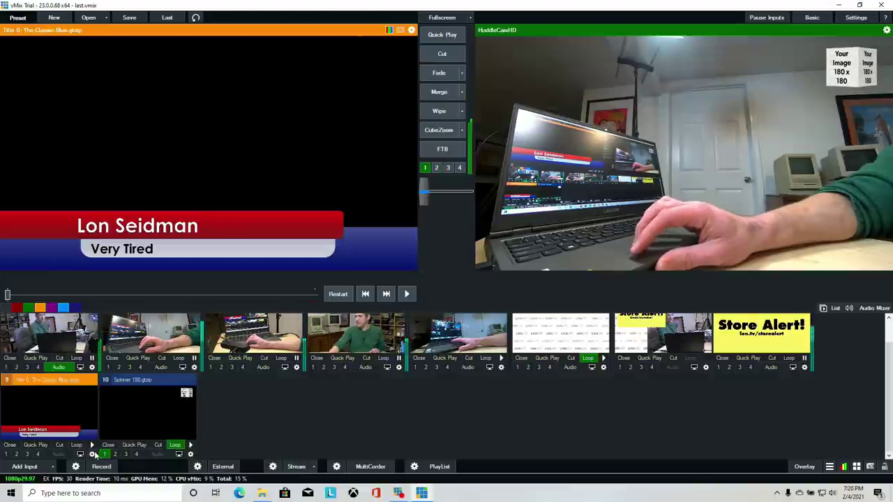
pyautogui.click(8, 455)
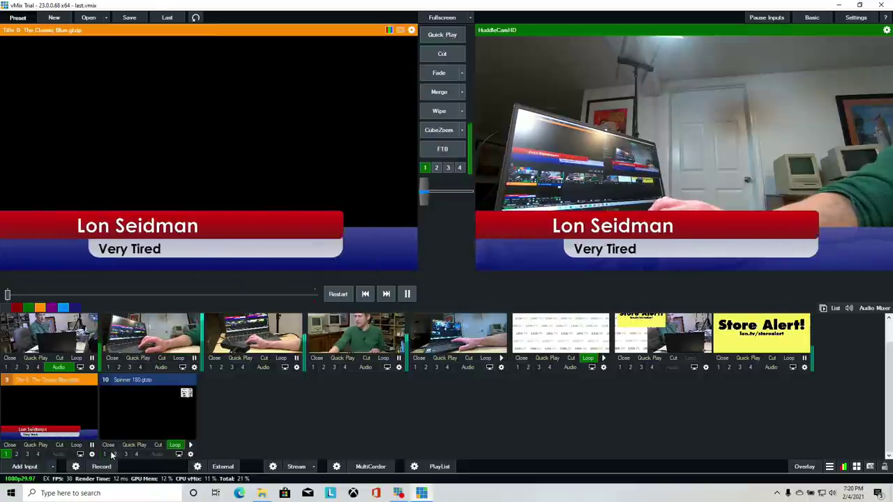
pyautogui.click(115, 455)
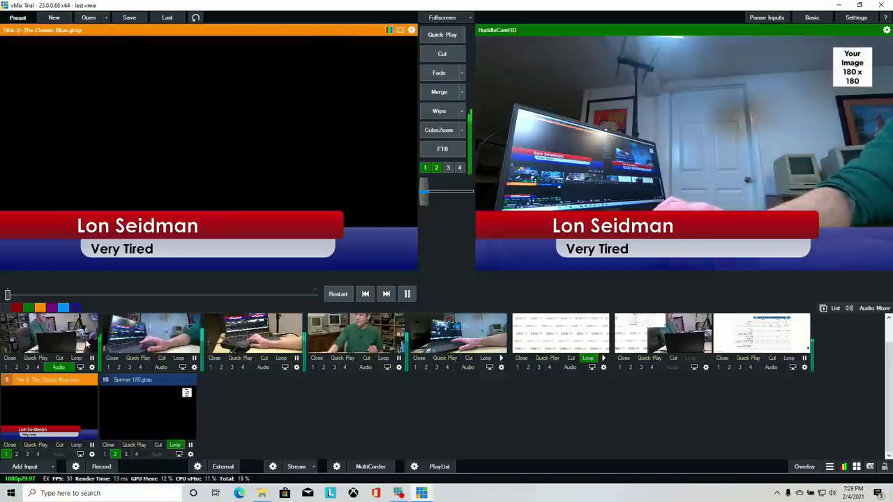
# - Open the Host a Call settings for a new Video Call input numbered 11, and reposition the dialog
pyautogui.click(28, 465)
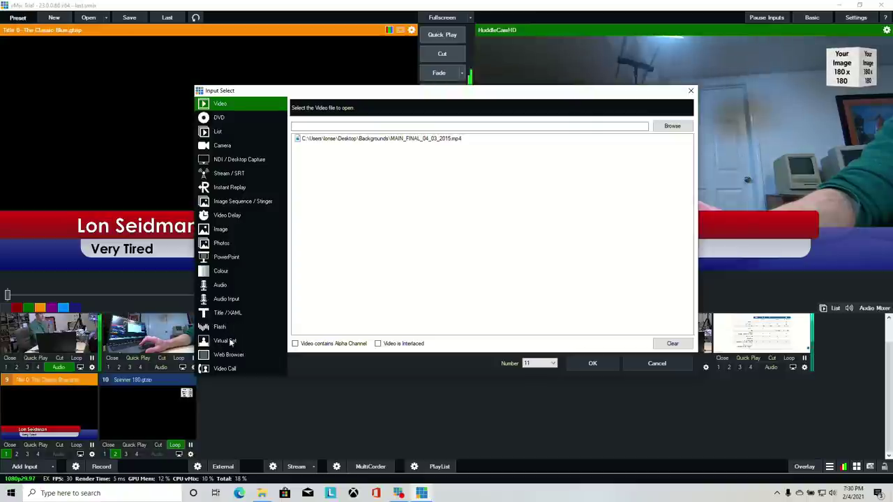
pyautogui.click(222, 369)
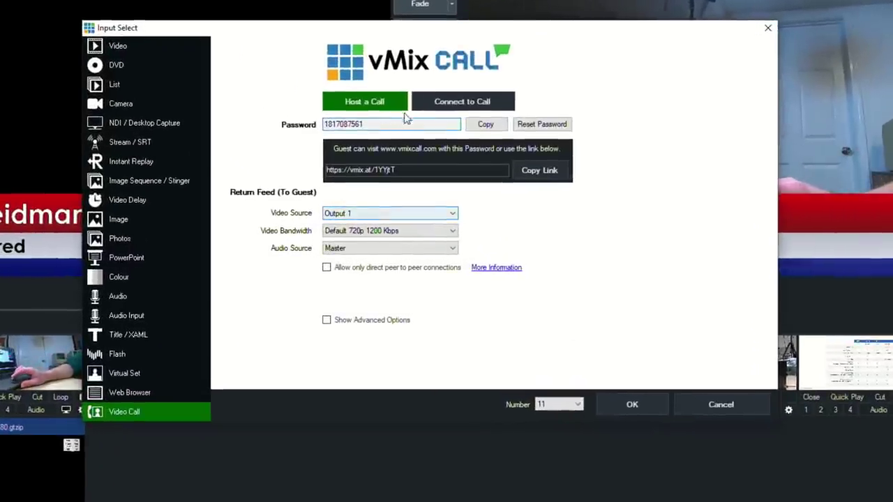
pyautogui.moveTo(392, 31); pyautogui.dragTo(416, 66)
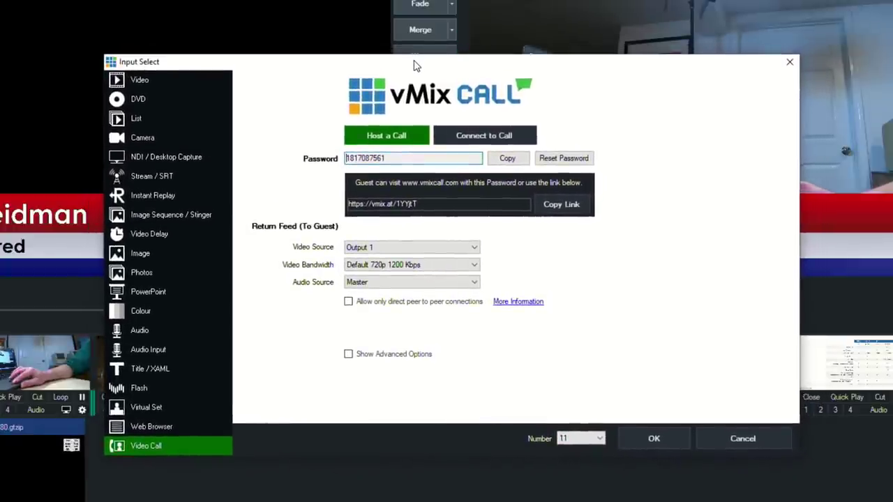